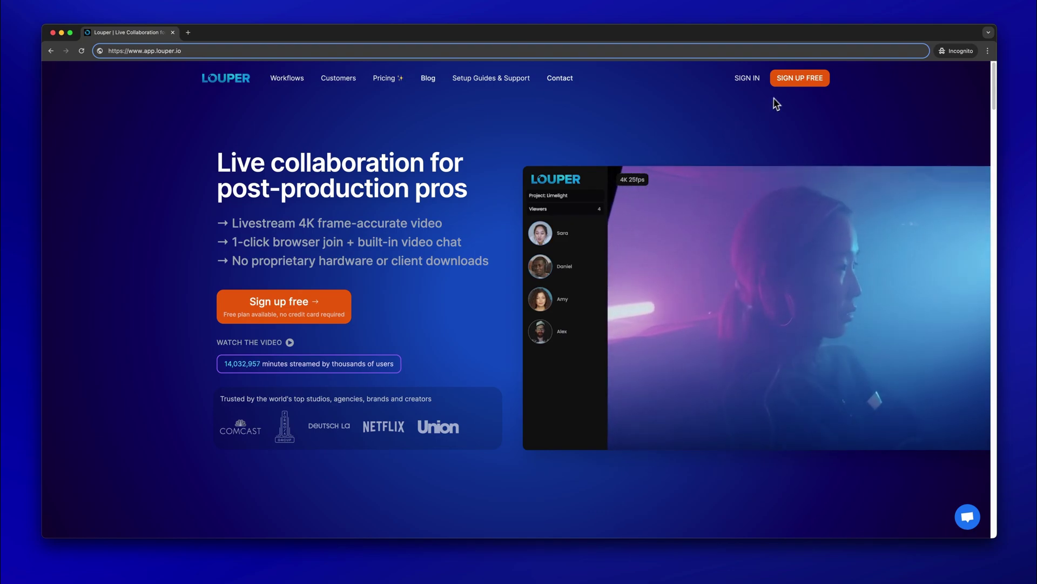
- Sign up for a free Louper account with an email, full name and password
click(790, 80)
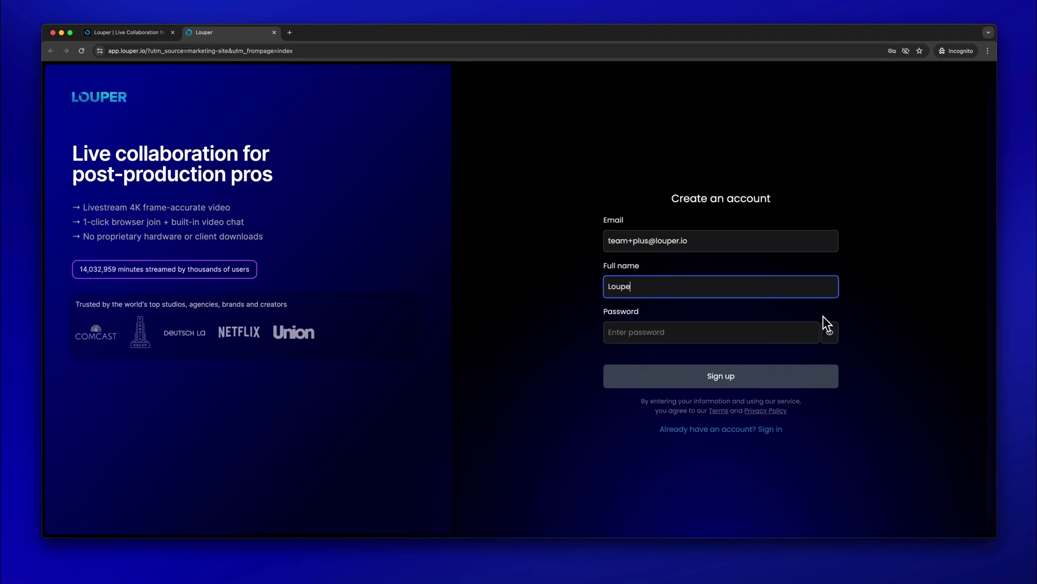
key(Tab)
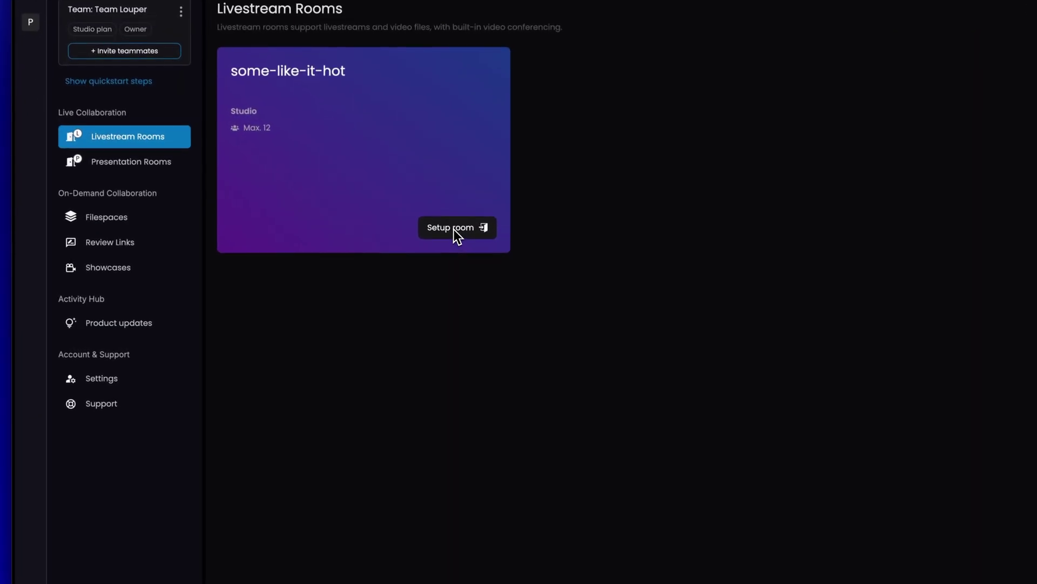
- Rename the room to 'Louper Team's Room' and pass its access, streams, watermark and metadata settings
click(457, 228)
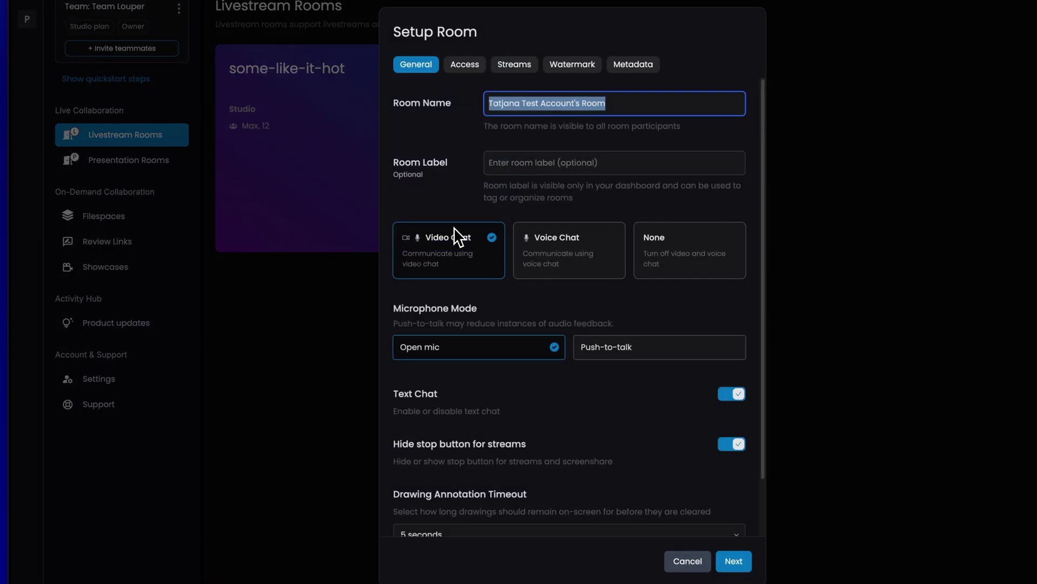
text(Louper Team's Room)
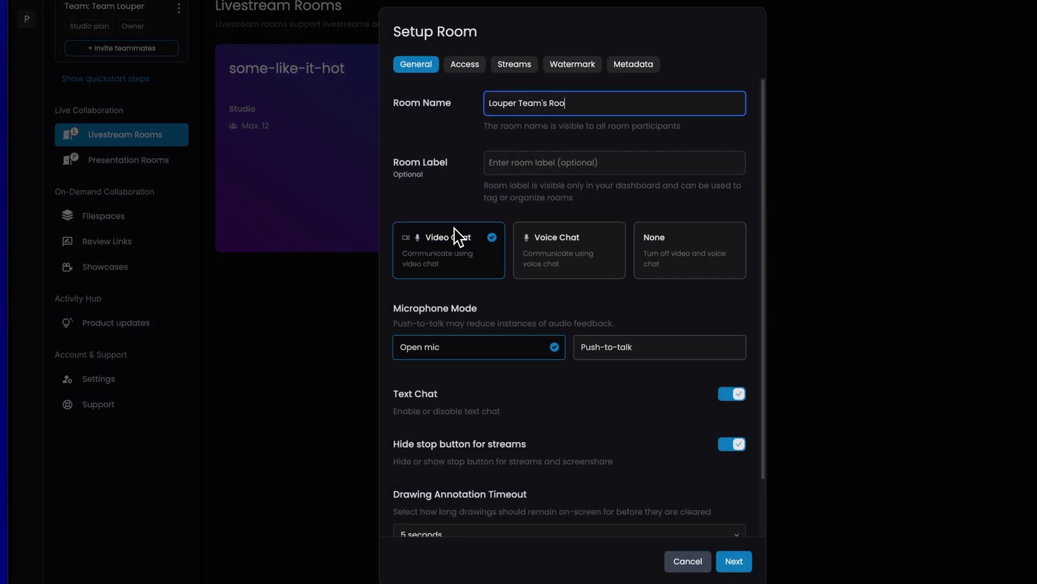
click(741, 564)
click(742, 564)
click(741, 565)
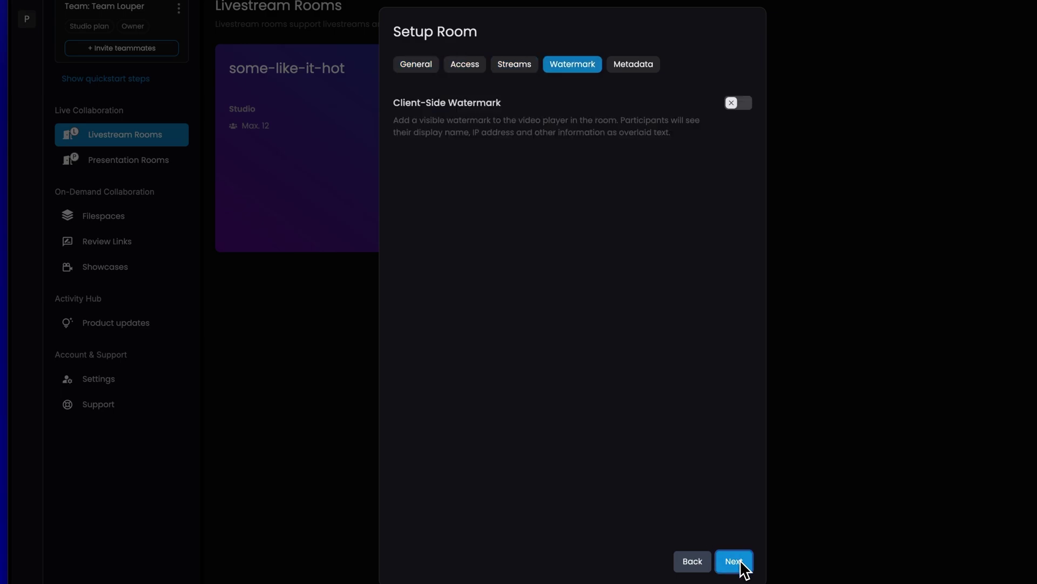
click(741, 565)
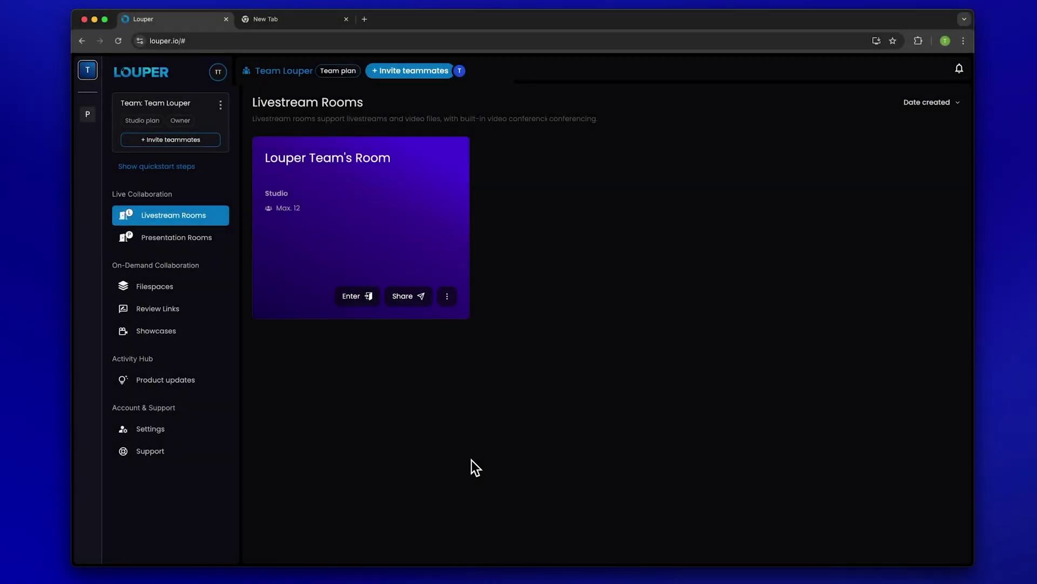
- Download Louper Transmit.dmg from the Support page to Downloads and open it from Chrome's downloads
click(196, 452)
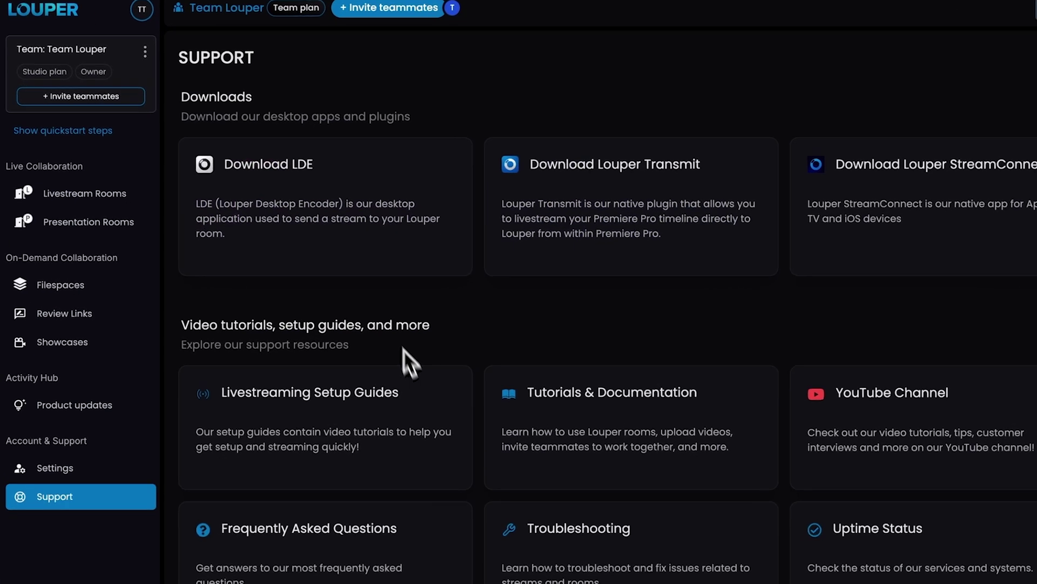
click(637, 232)
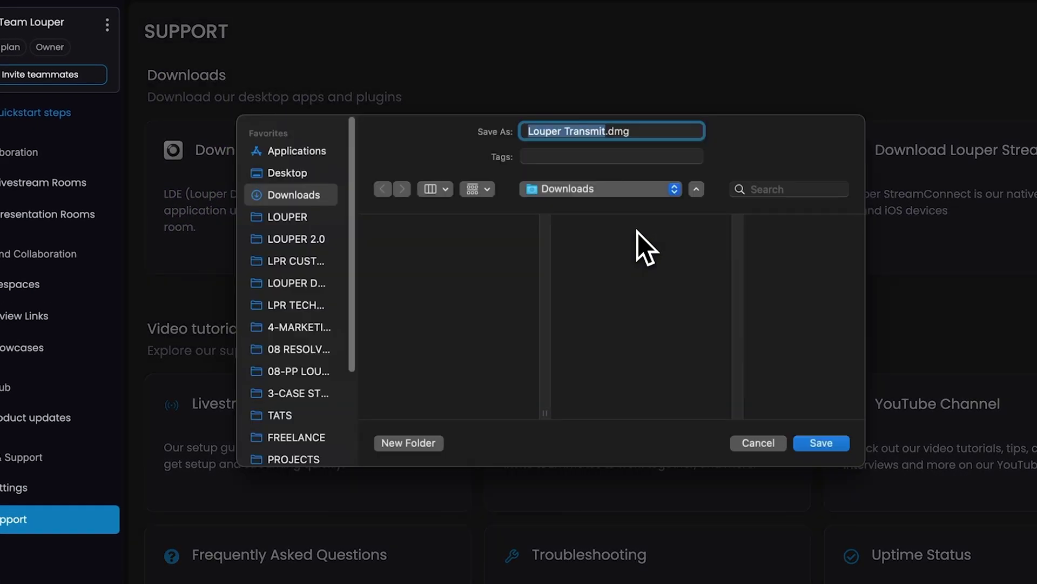
key(Return)
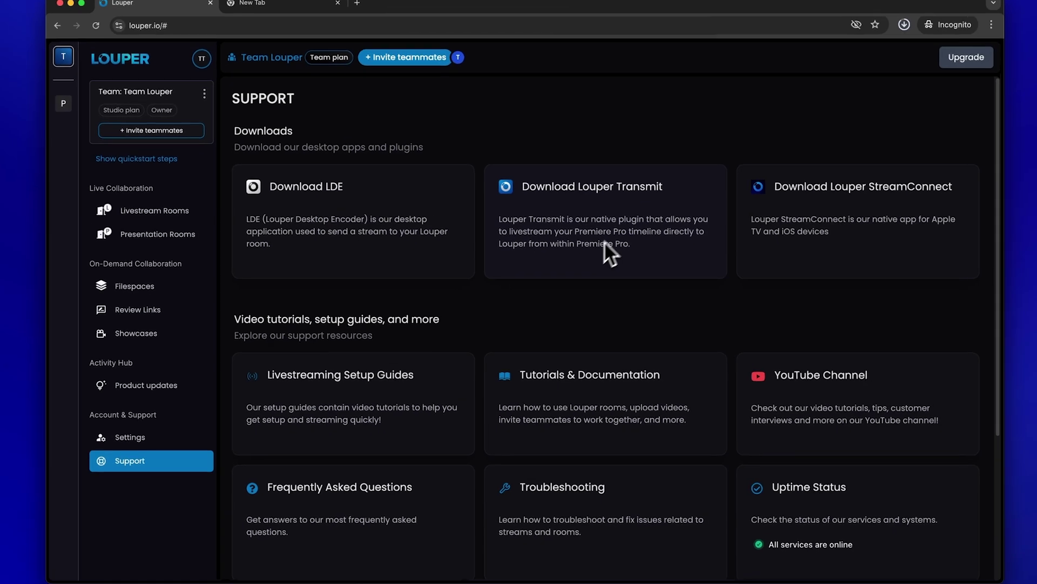
click(880, 40)
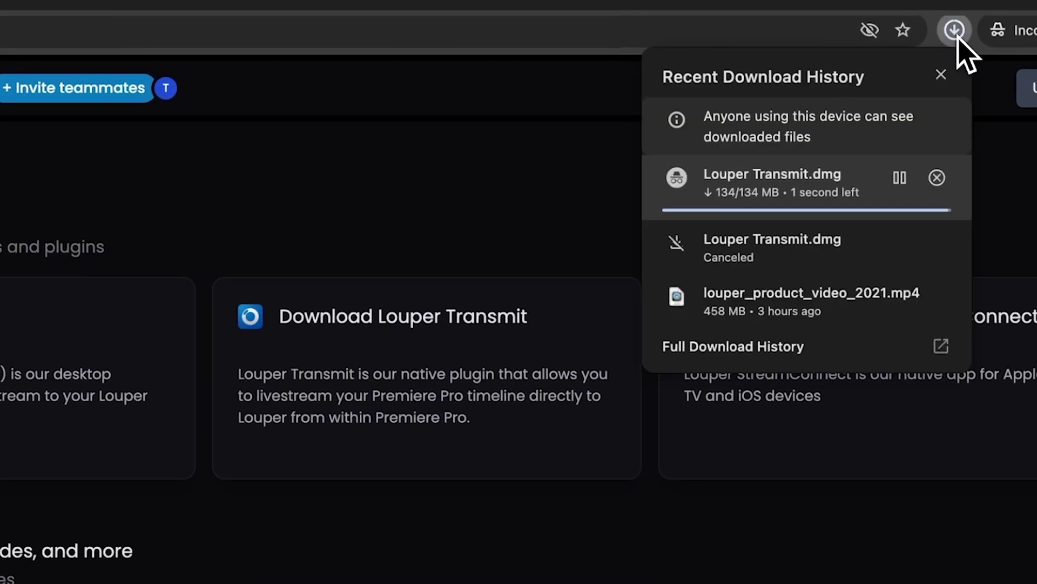
- Run the Louper Transmit.pkg installer and authorise it with the administrator password
click(850, 221)
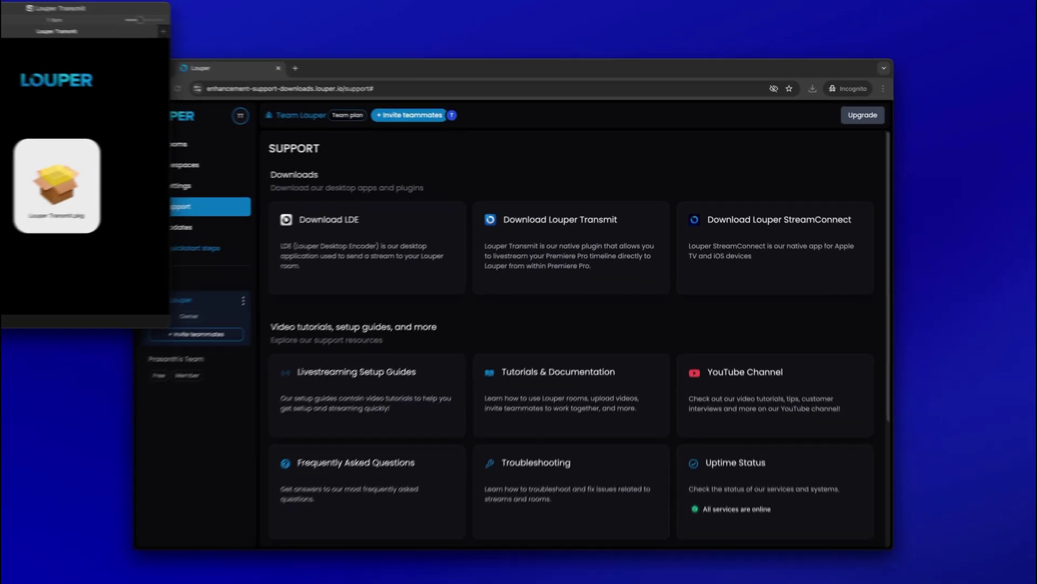
double_click(126, 186)
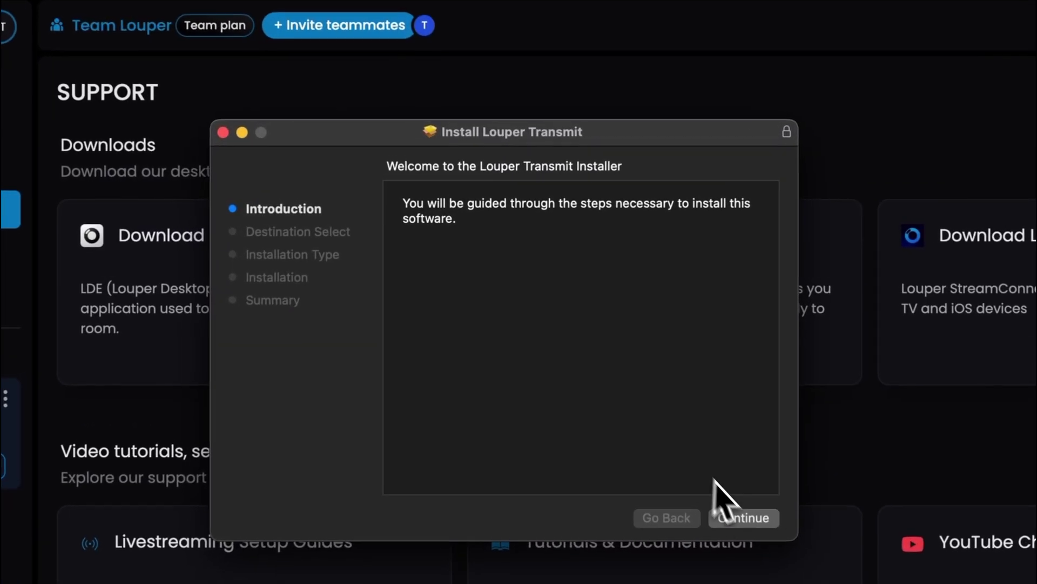
click(620, 339)
click(755, 528)
text(****)
key(Return)
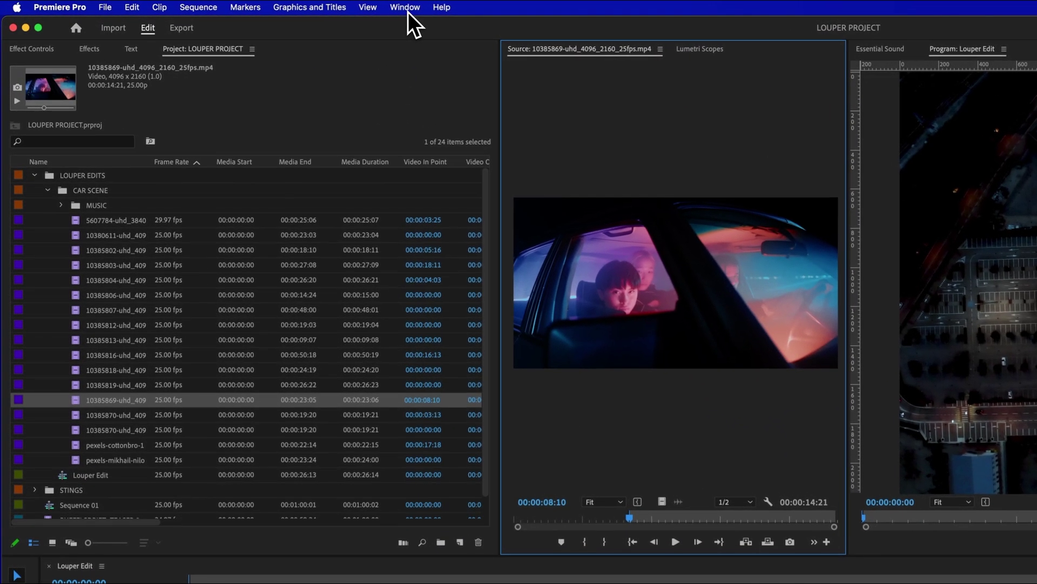
- Open the Louper panel via Window > Extensions > Louper
click(249, 6)
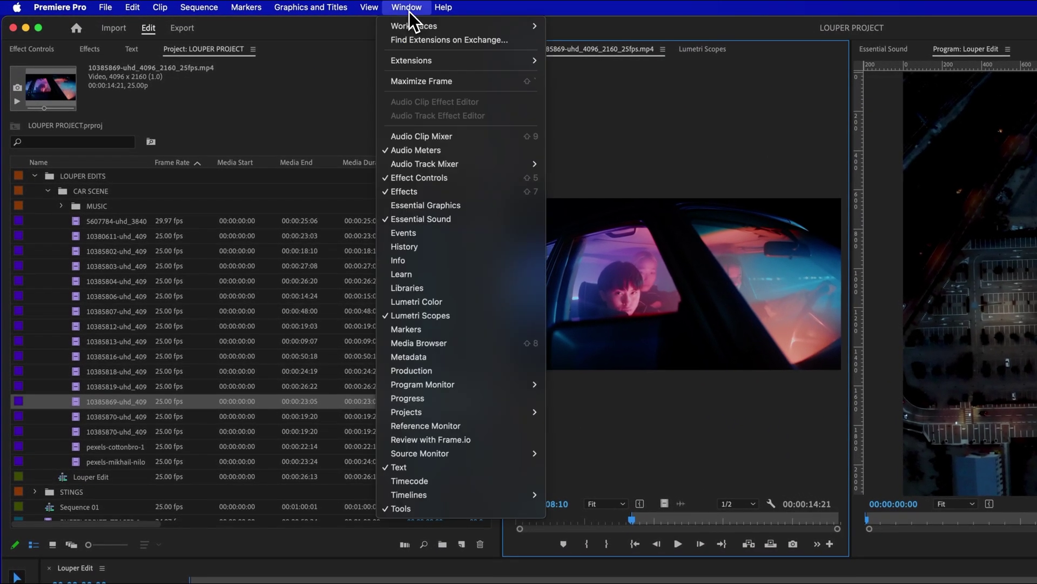
mouse_move(462, 62)
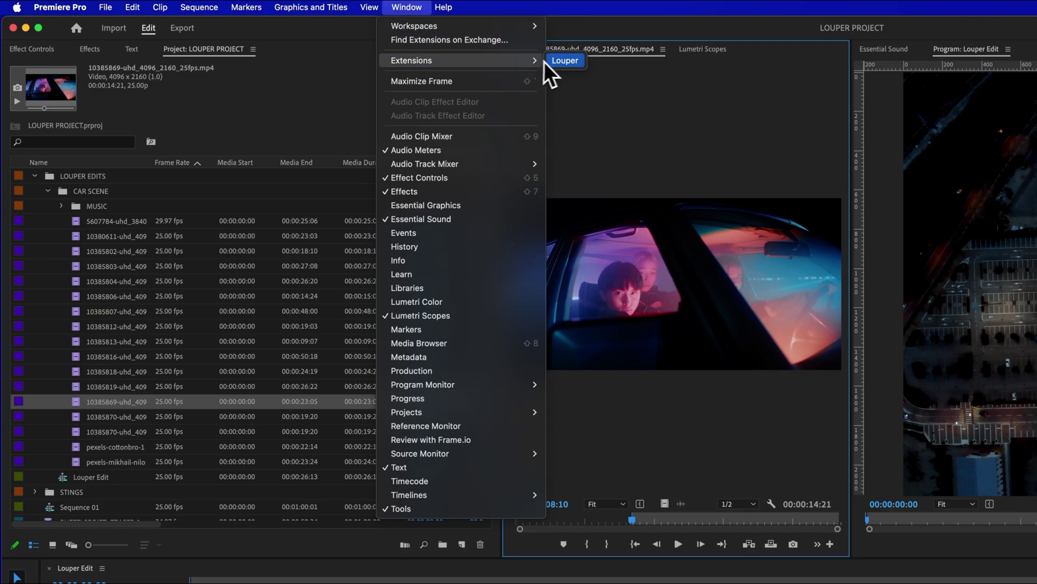
click(565, 60)
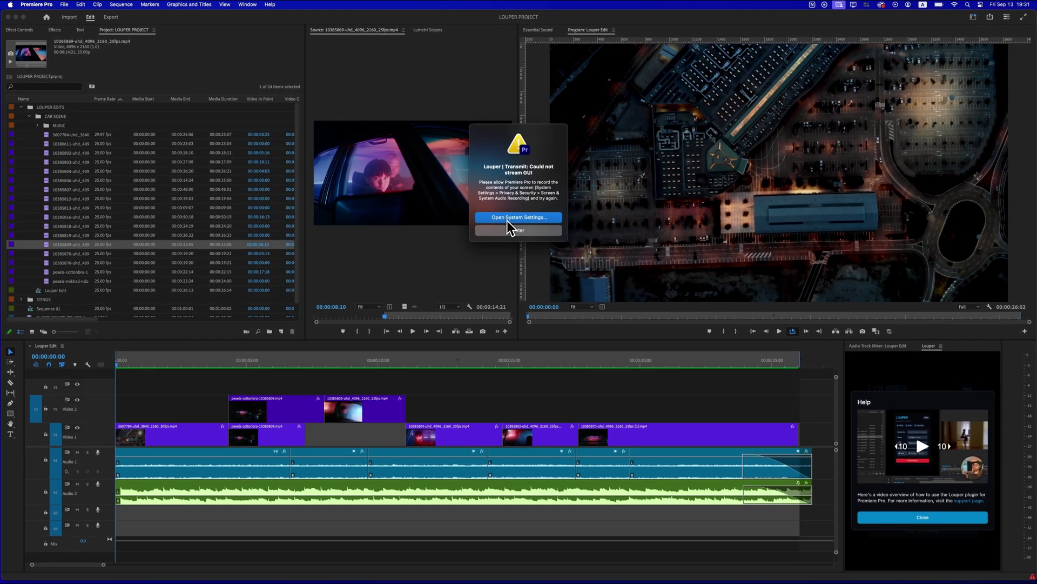
- Allow Adobe Premiere Pro 2024 screen and system audio recording, confirm with the password, then quit and reopen
click(507, 218)
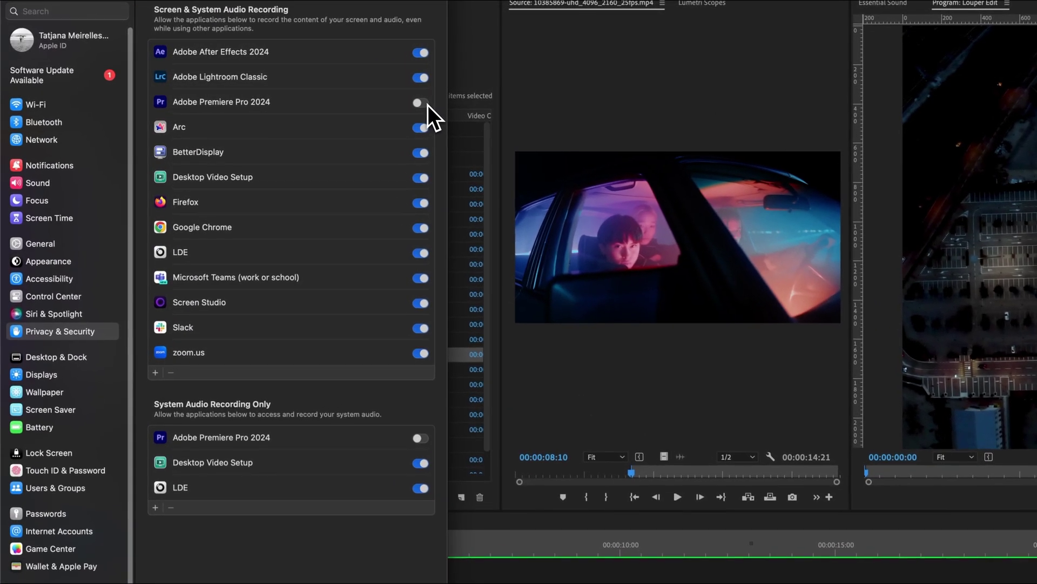
click(260, 92)
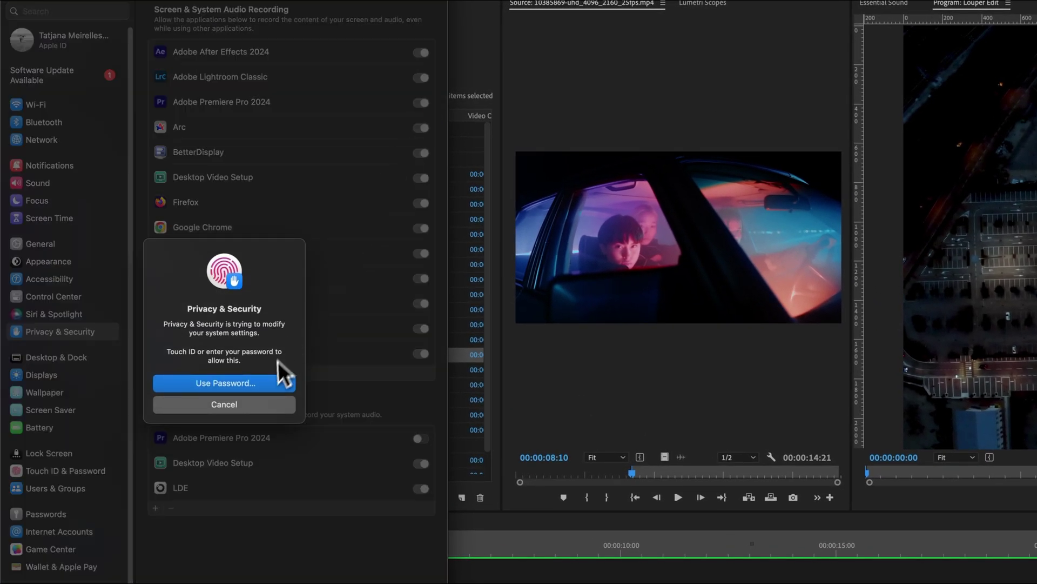
click(273, 383)
text(••••)
key(Return)
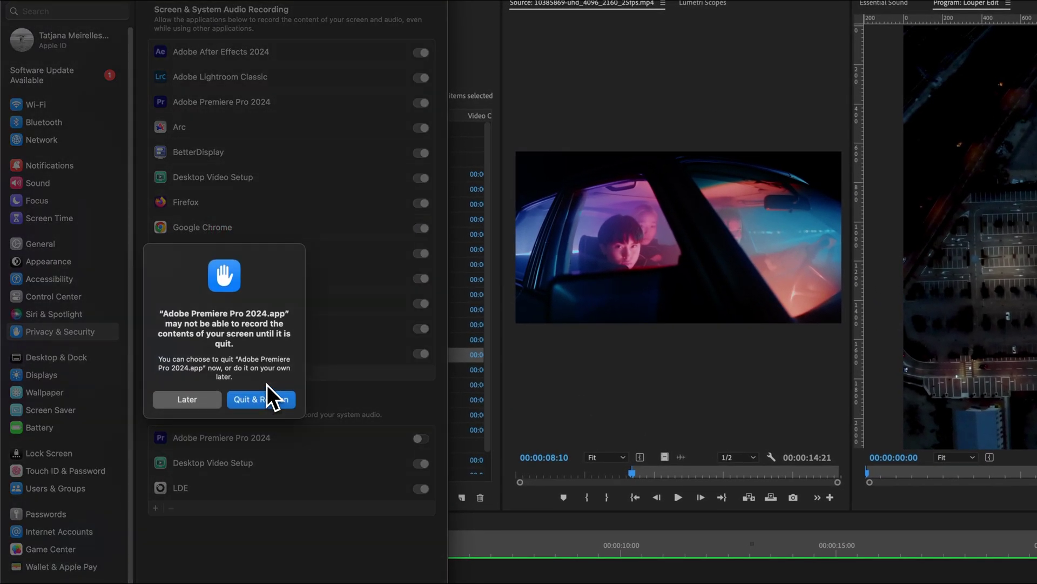
click(264, 402)
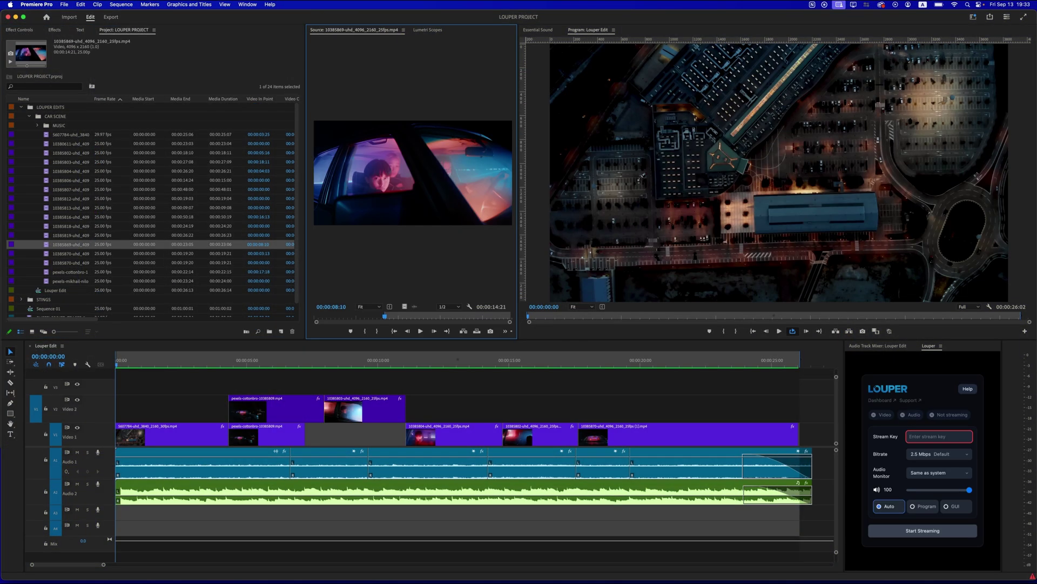
- Enable Mercury Transmit in Playback settings, using Louper | Transmit for primary audio and the video stream
click(36, 5)
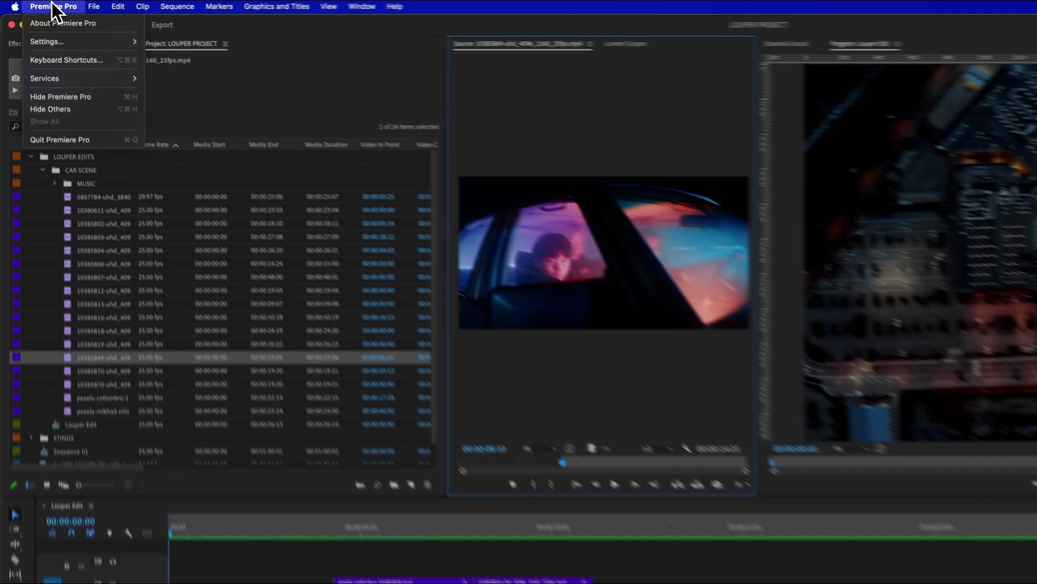
mouse_move(45, 29)
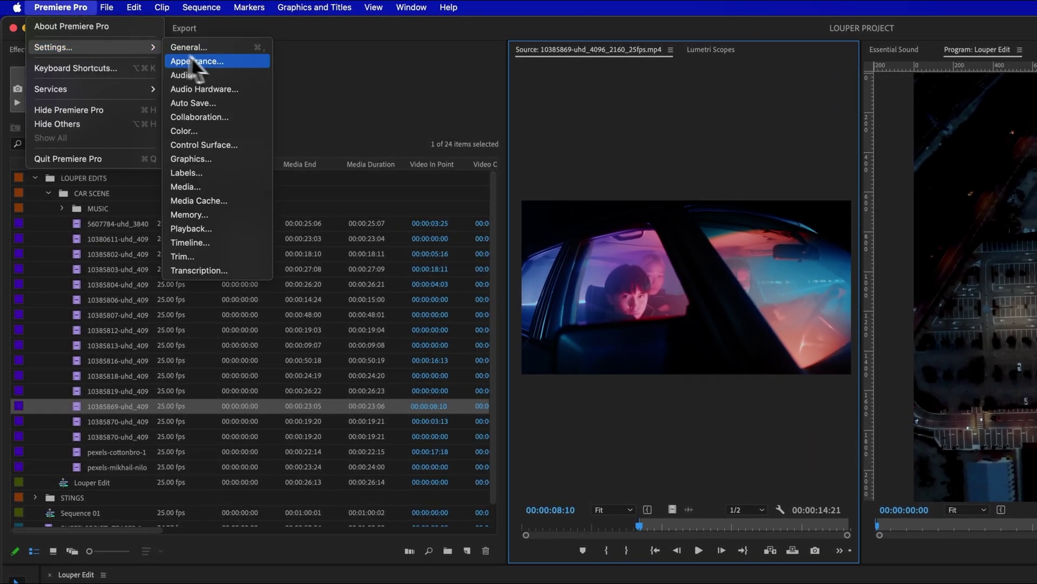
click(213, 228)
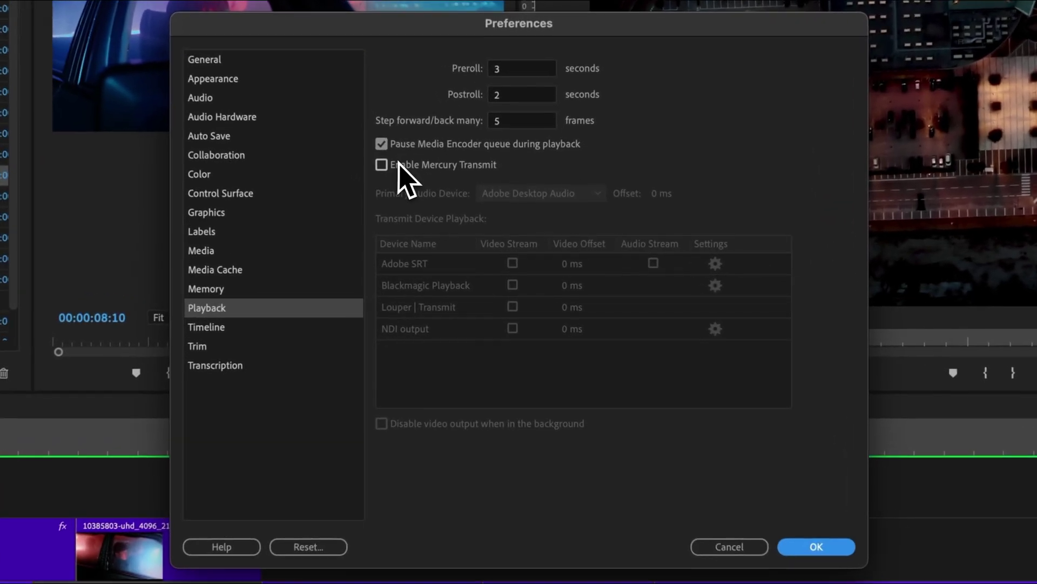
click(458, 239)
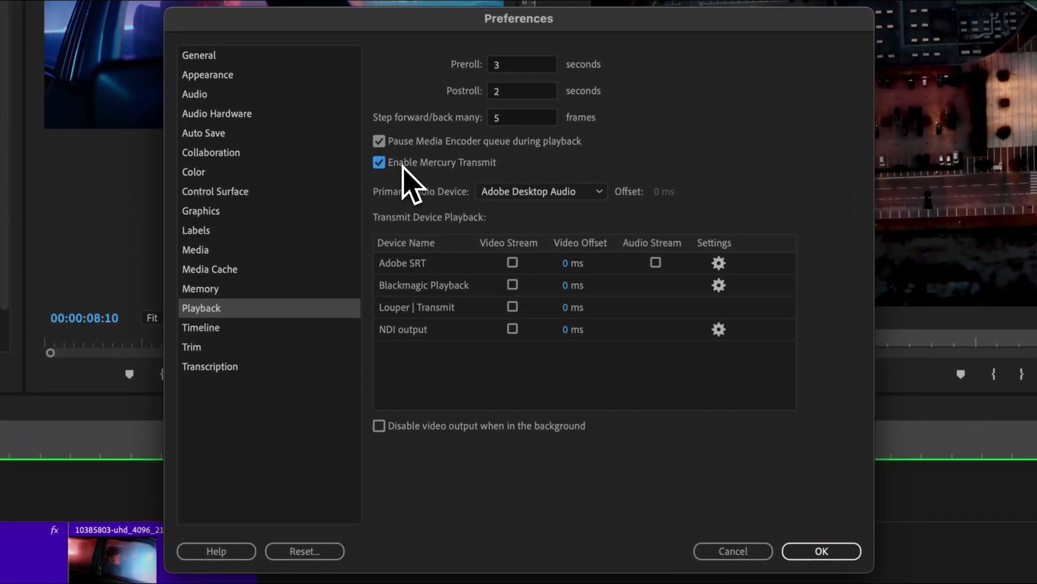
click(527, 196)
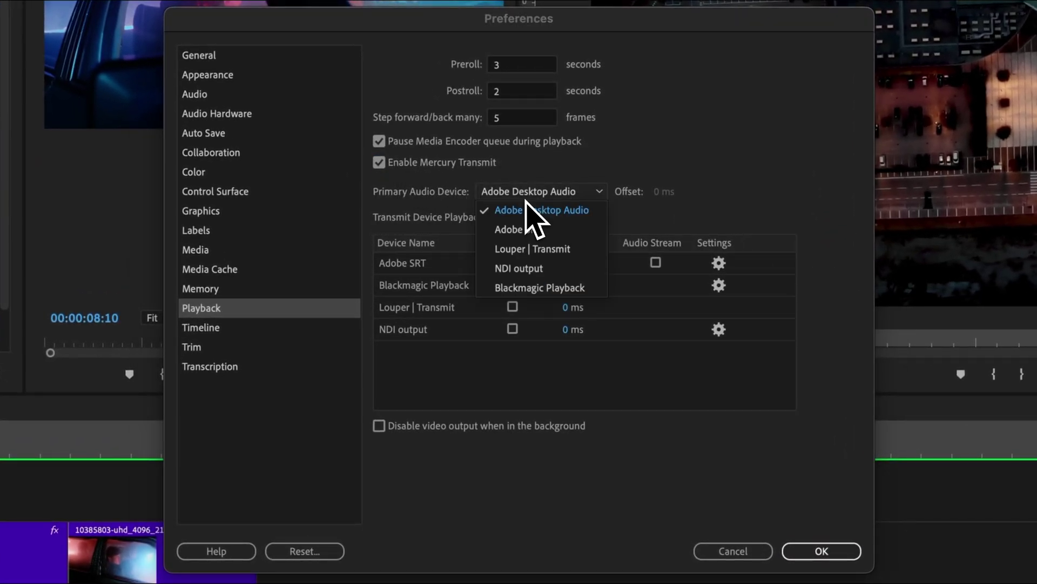
click(532, 248)
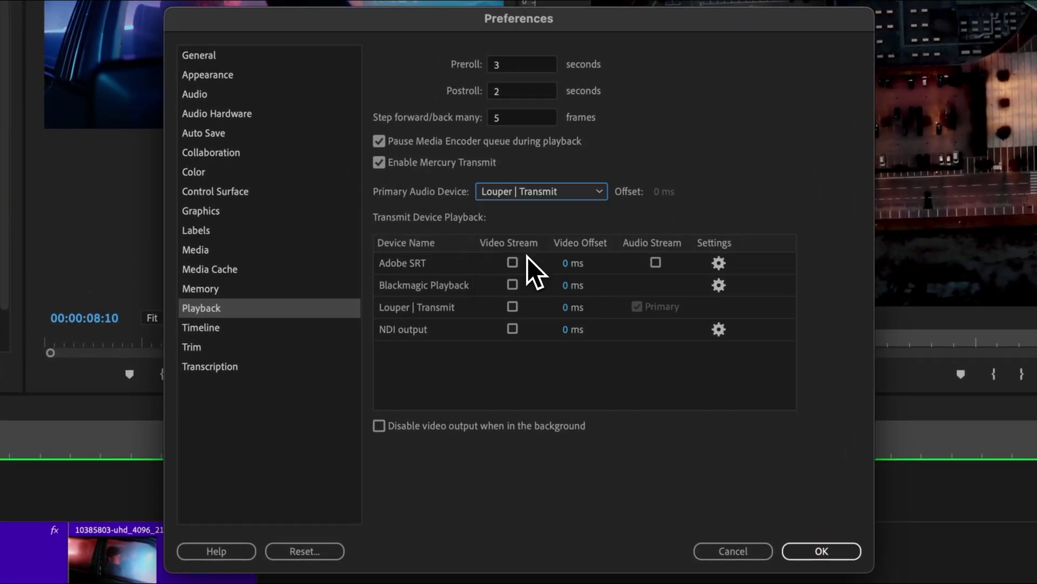
click(513, 308)
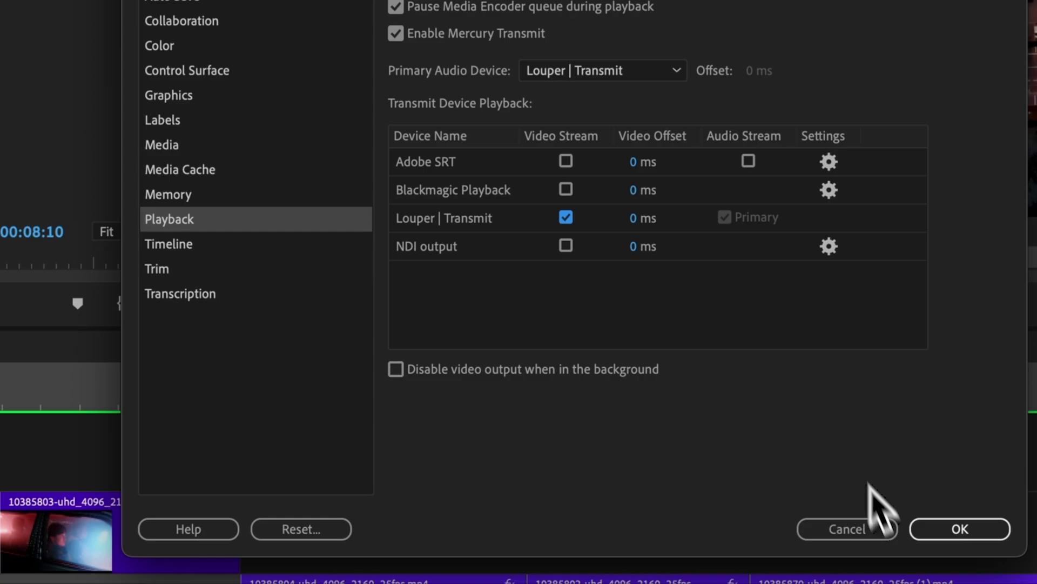
click(937, 532)
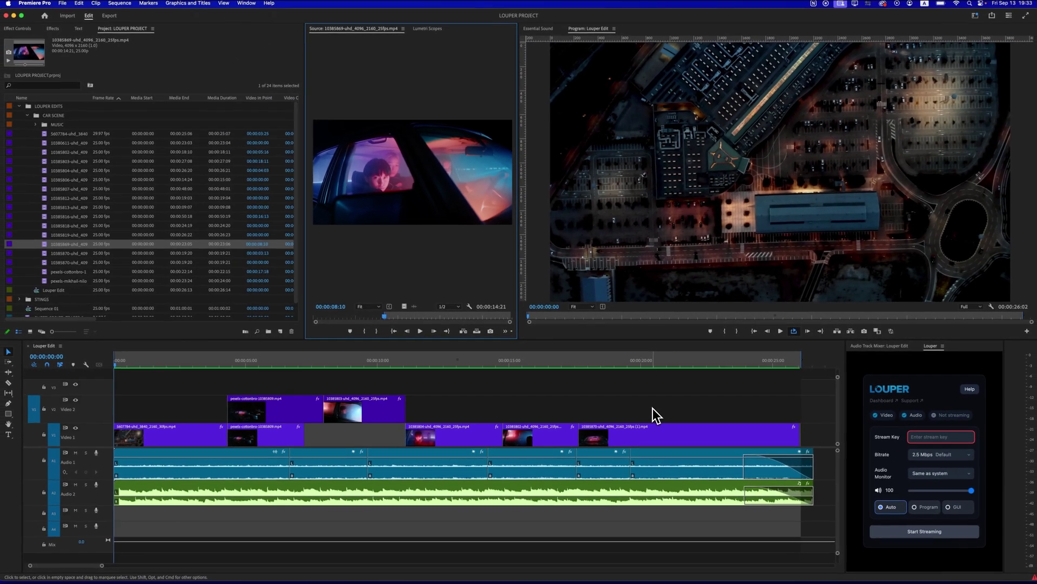
click(908, 436)
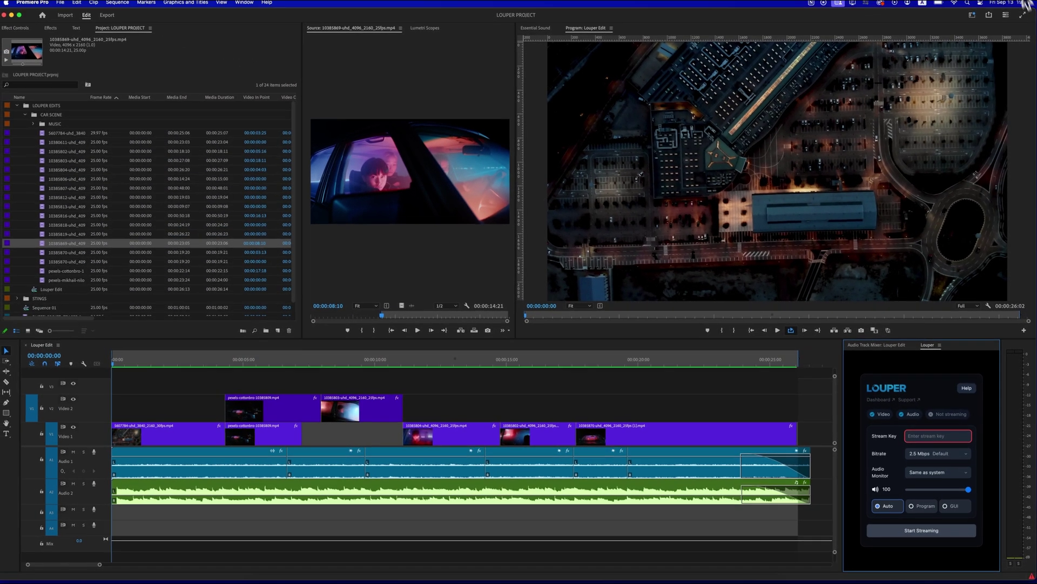
- In Chrome, open the stream keys for Louper Team's Room and copy its RTMP server URL
key(ctrl+Up)
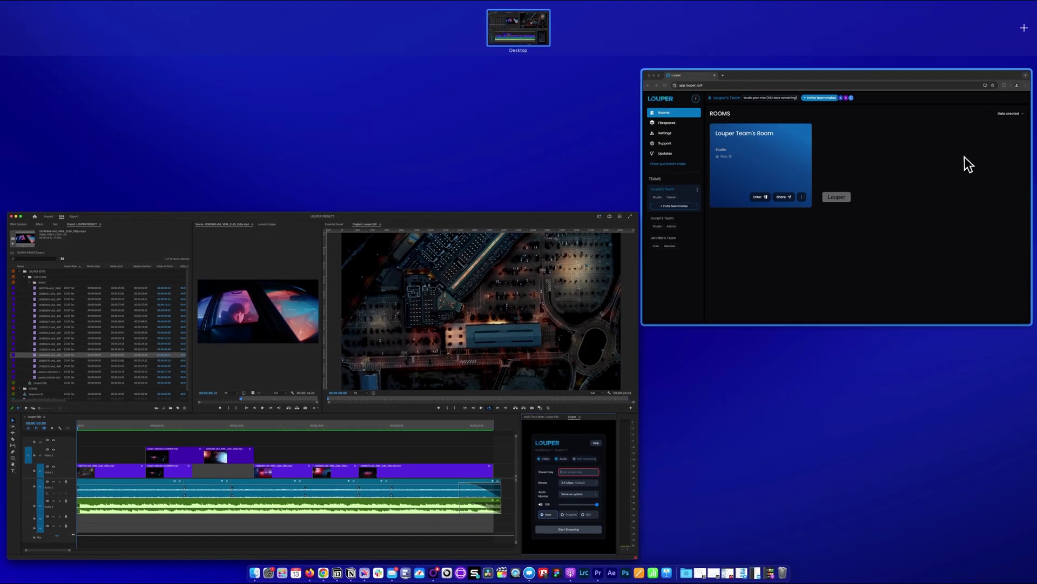
click(965, 161)
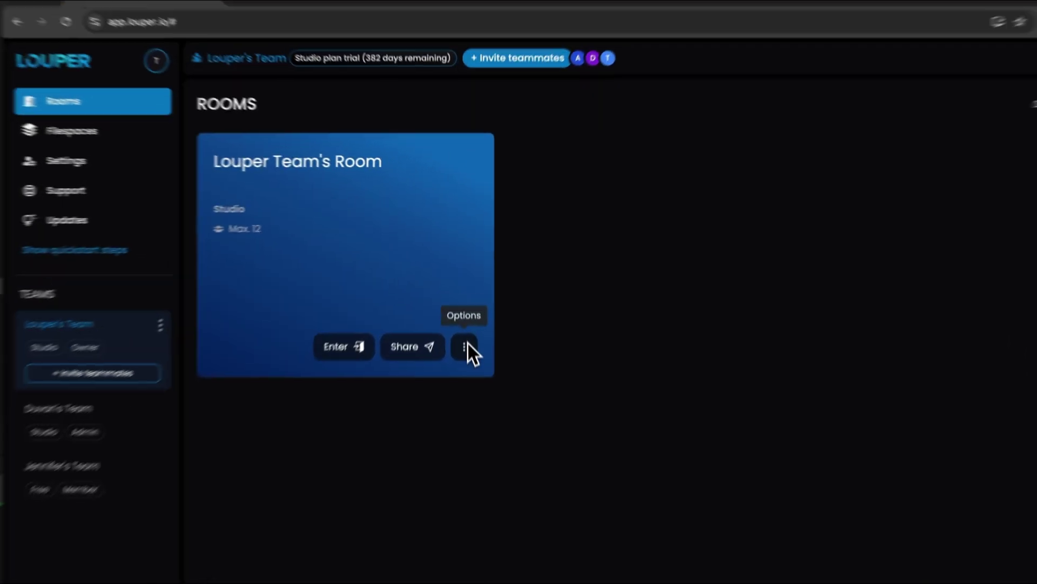
click(466, 277)
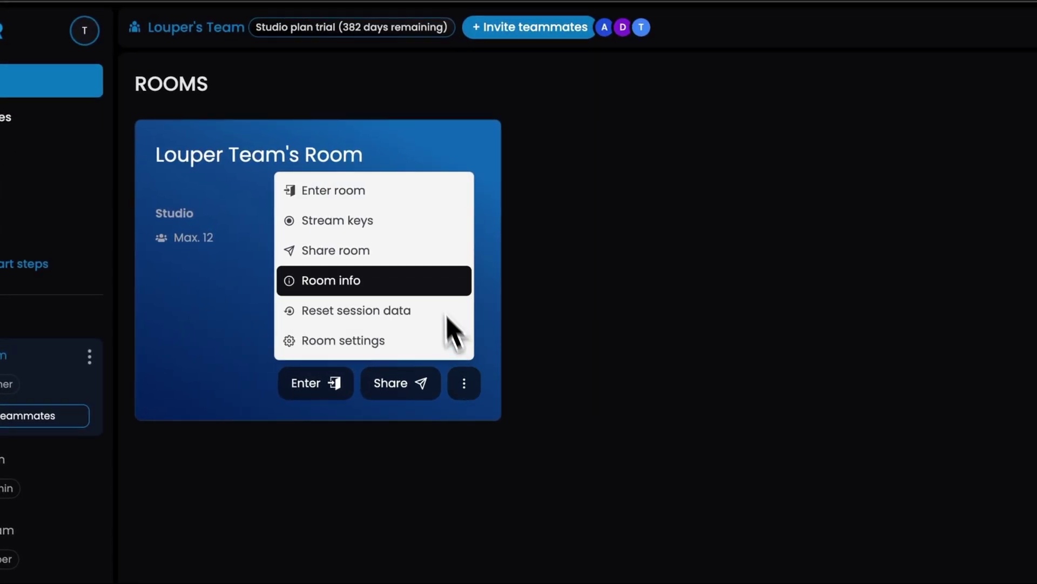
click(426, 227)
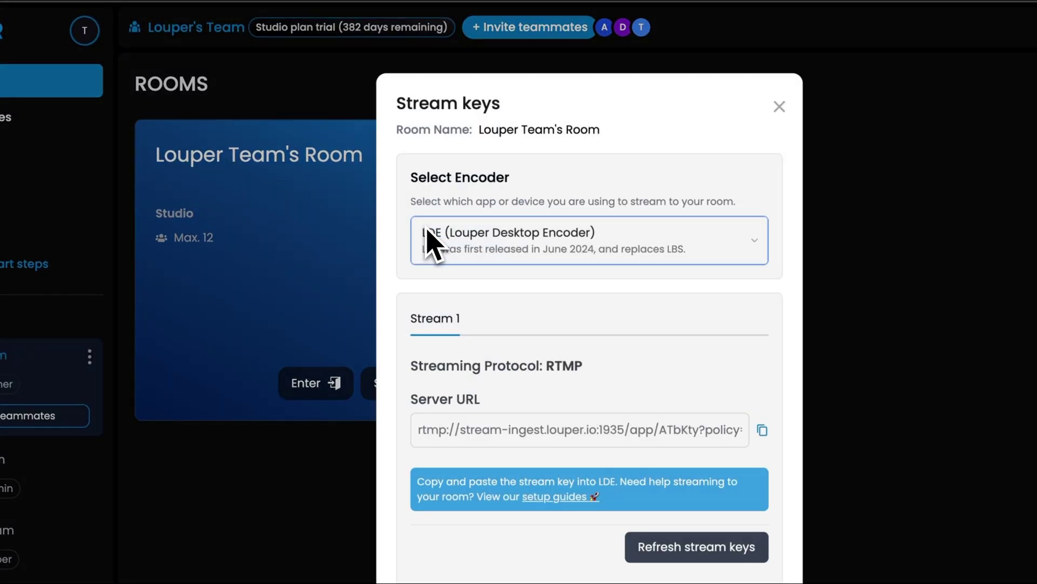
click(762, 431)
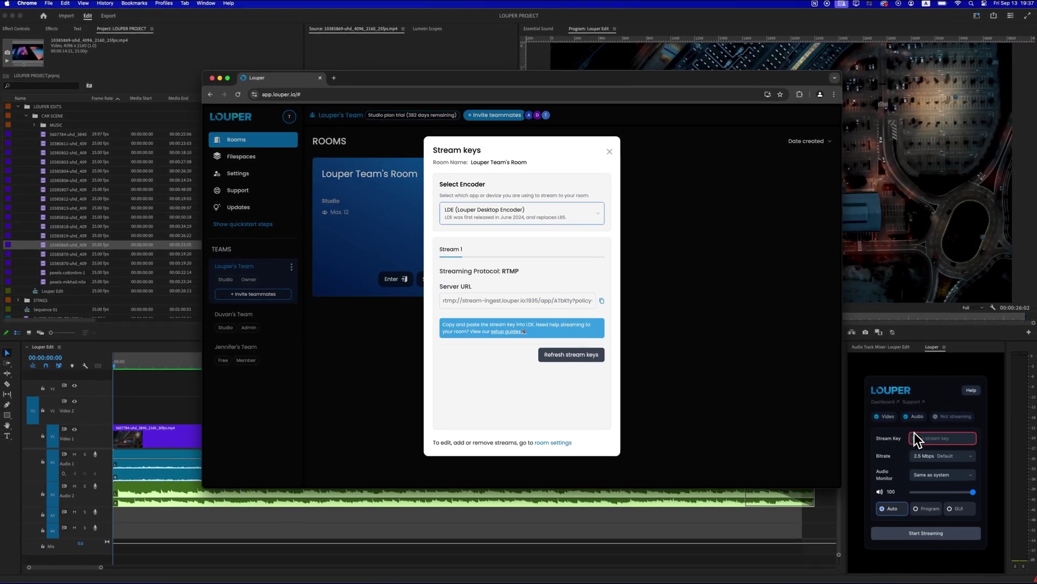
- Paste the copied RTMP server URL into the Louper panel's Stream Key field
click(913, 433)
right_click(913, 433)
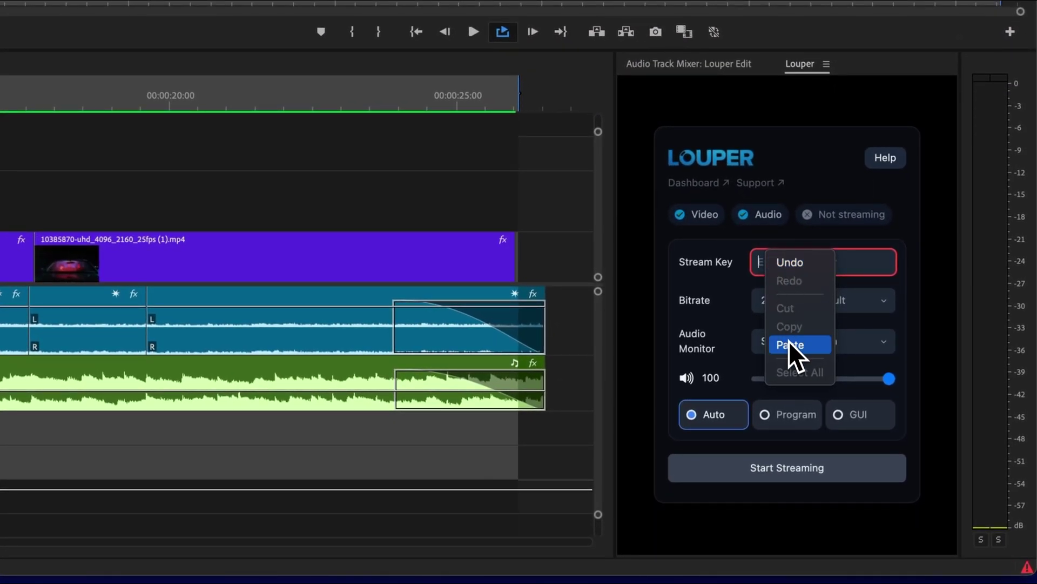
click(790, 345)
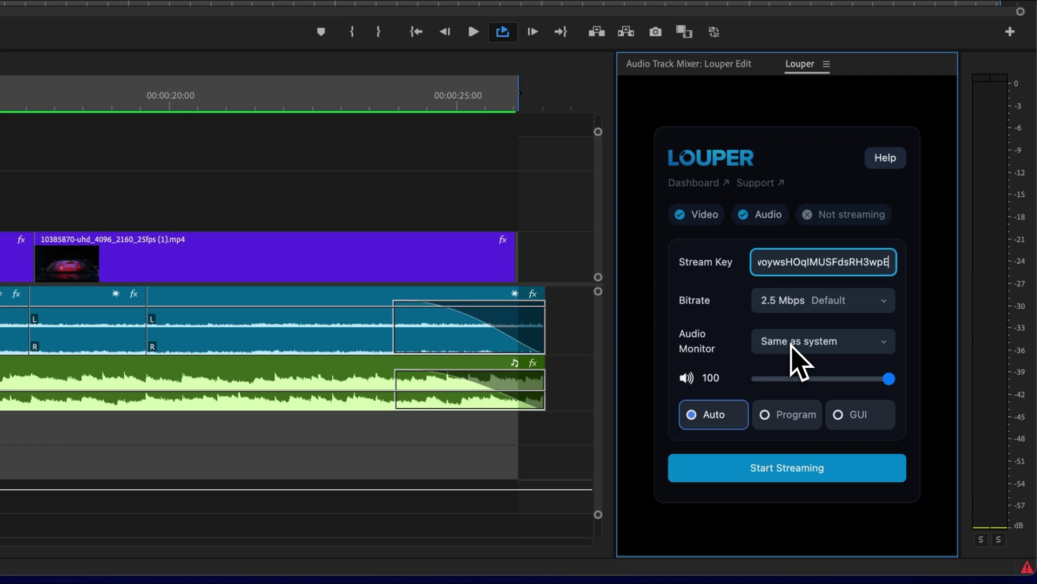
- Keep 2.5 Mbps bitrate and Same as system audio monitoring, and adjust the monitoring volume
click(792, 302)
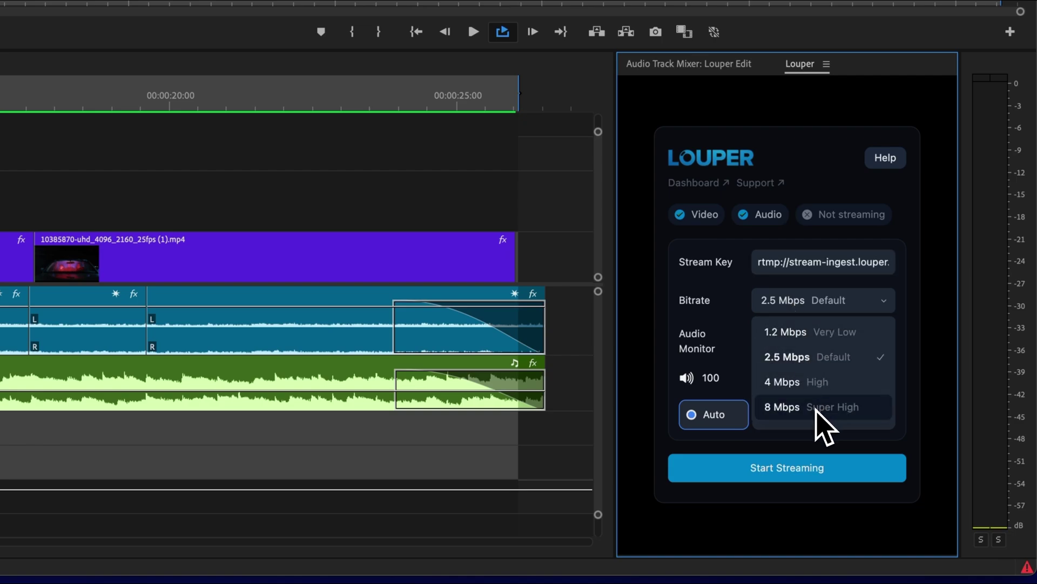
click(822, 357)
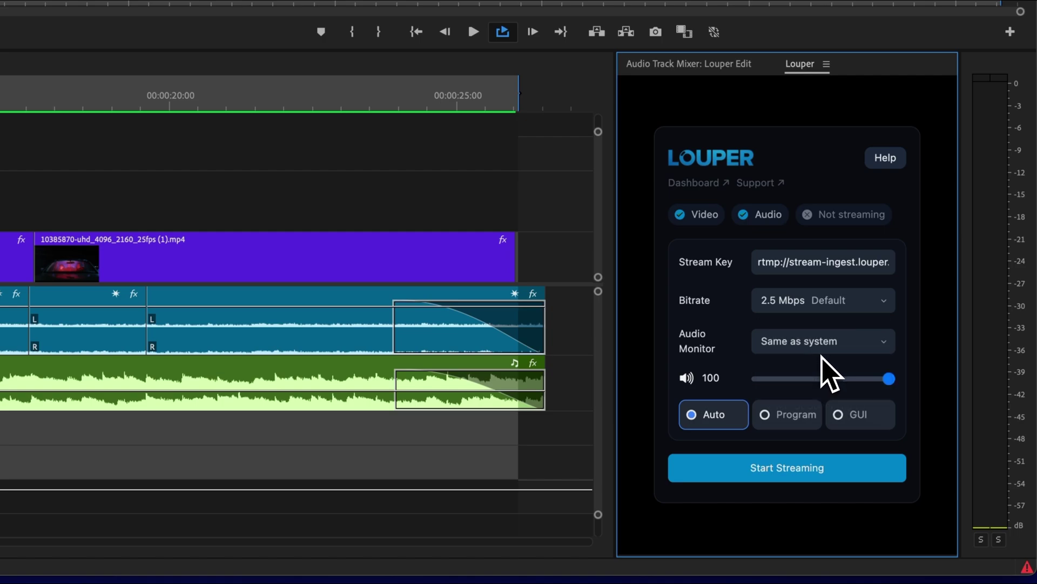
click(889, 346)
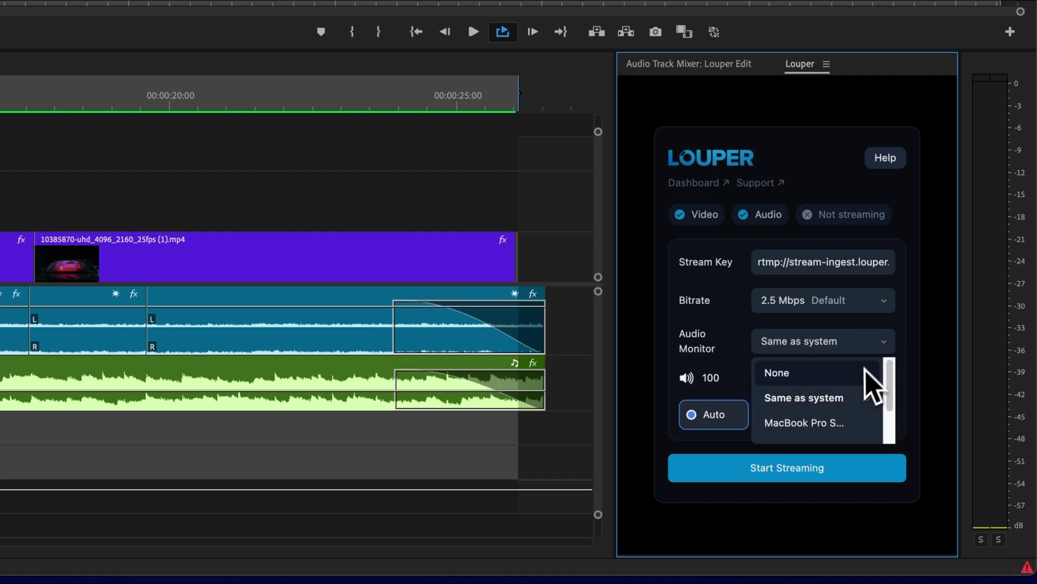
scroll(864, 413, down, 2)
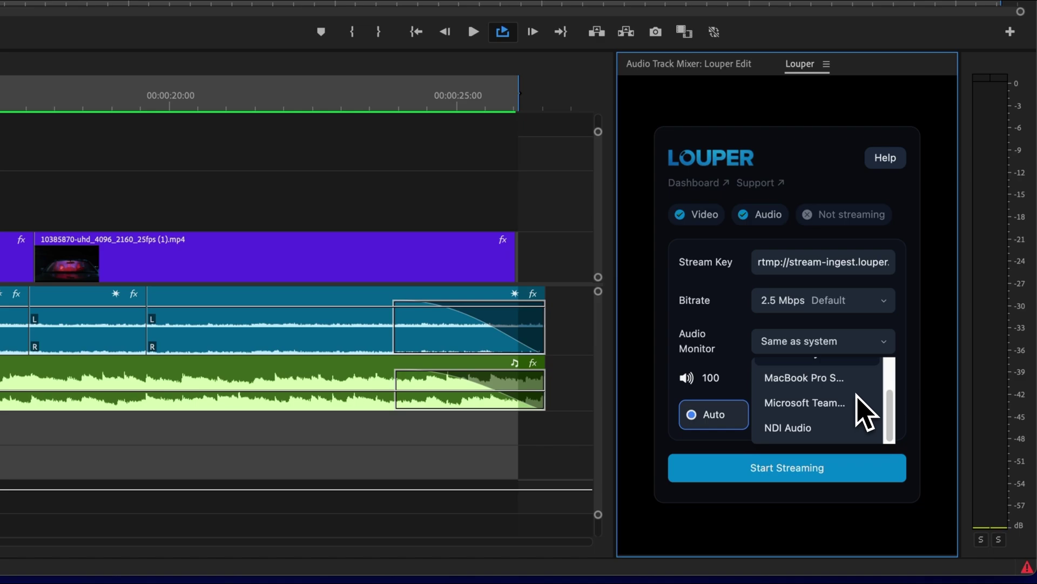
scroll(864, 414, up, 2)
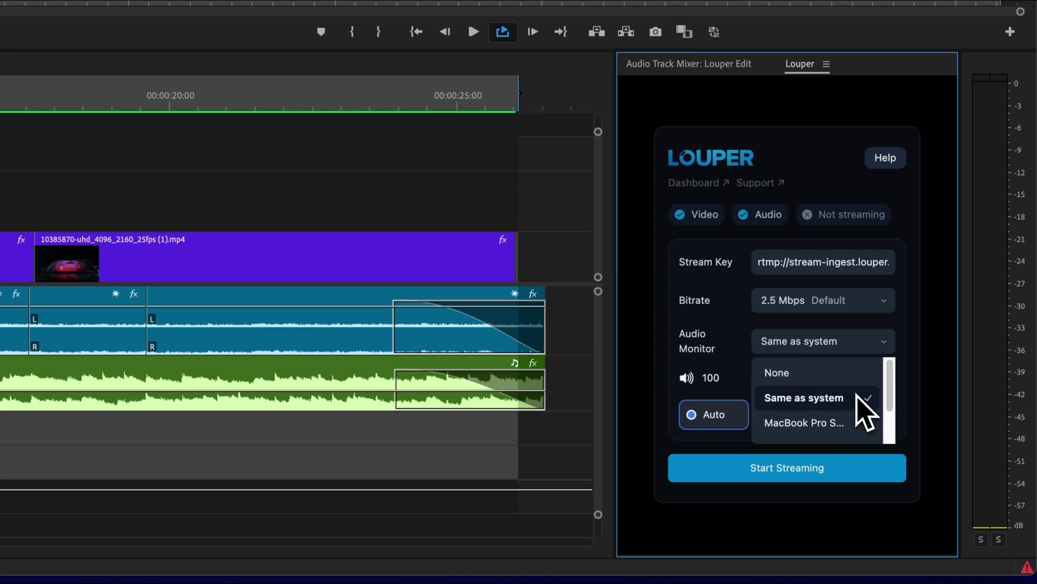
click(837, 406)
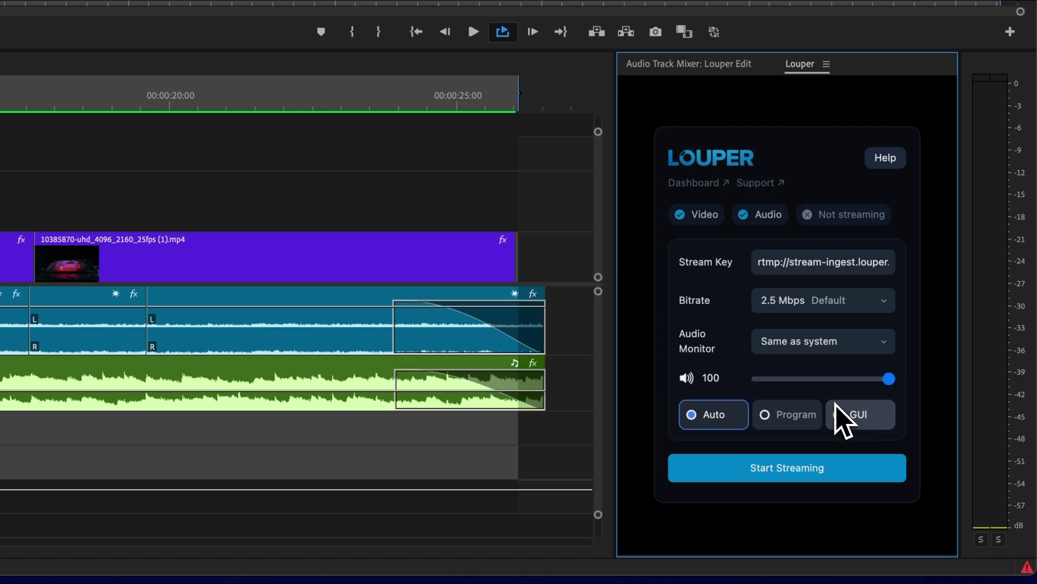
drag(896, 378, 863, 381)
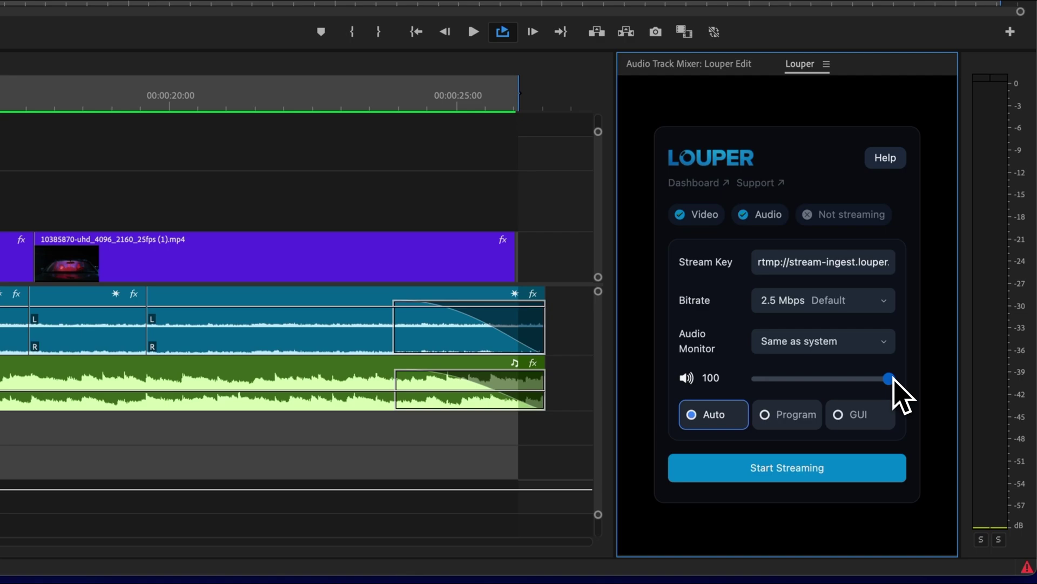
- Start streaming to the room and play the Louper Edit sequence, resuming after a pause
click(834, 468)
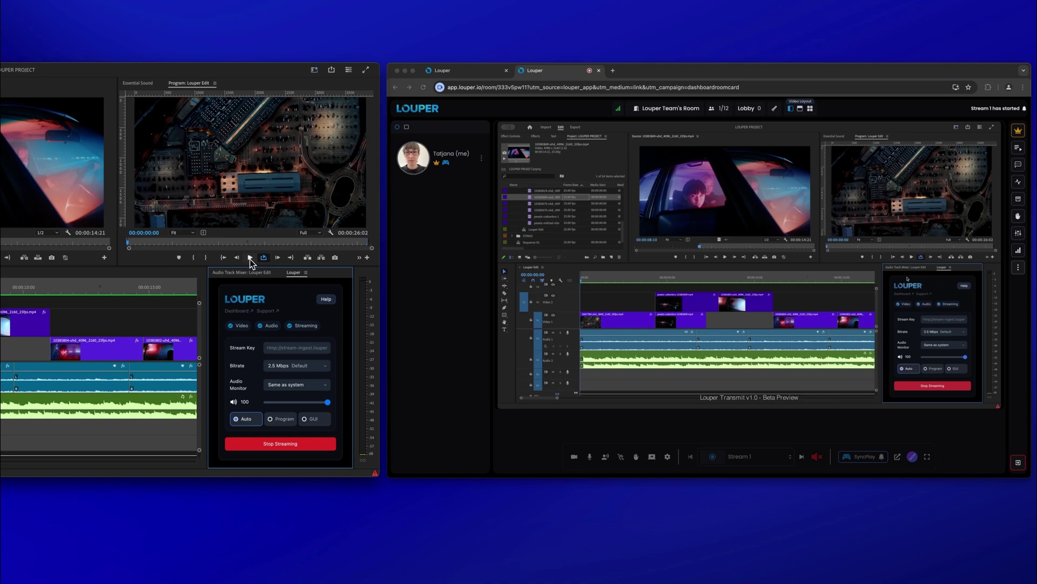
click(250, 258)
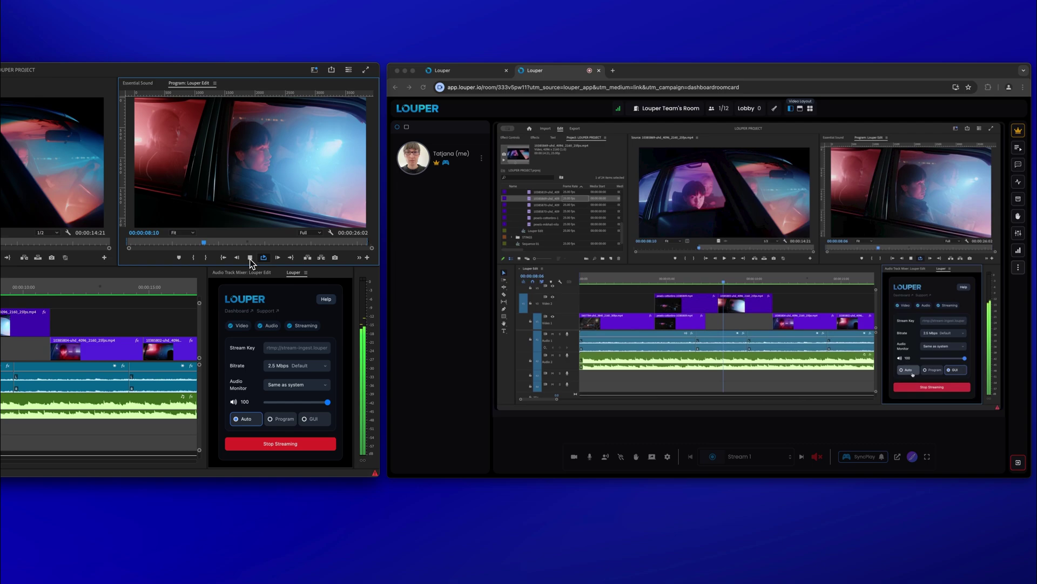
click(249, 257)
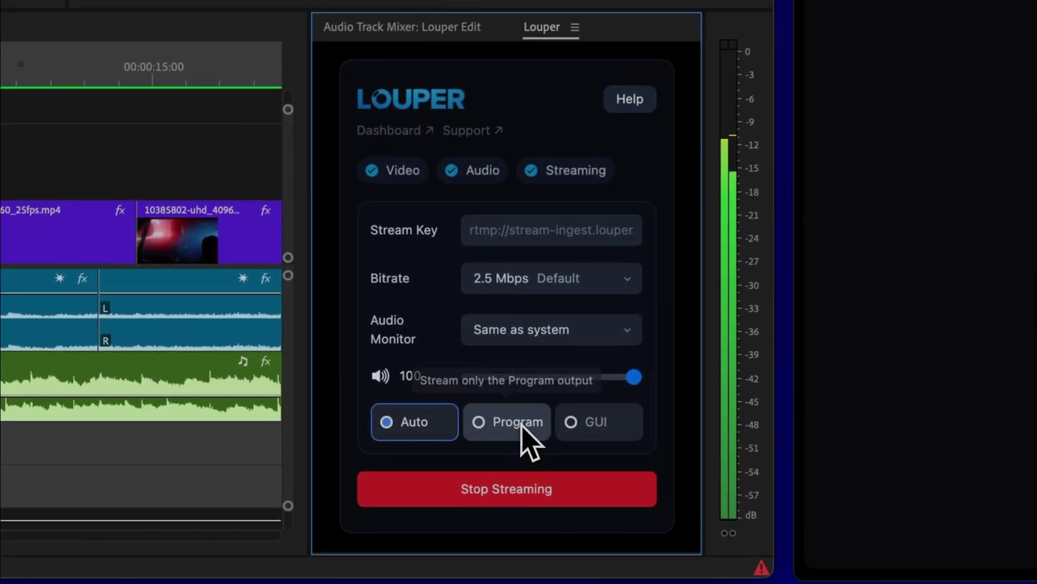
- Switch the Louper Transmit output from Program to the full Premiere GUI
click(522, 425)
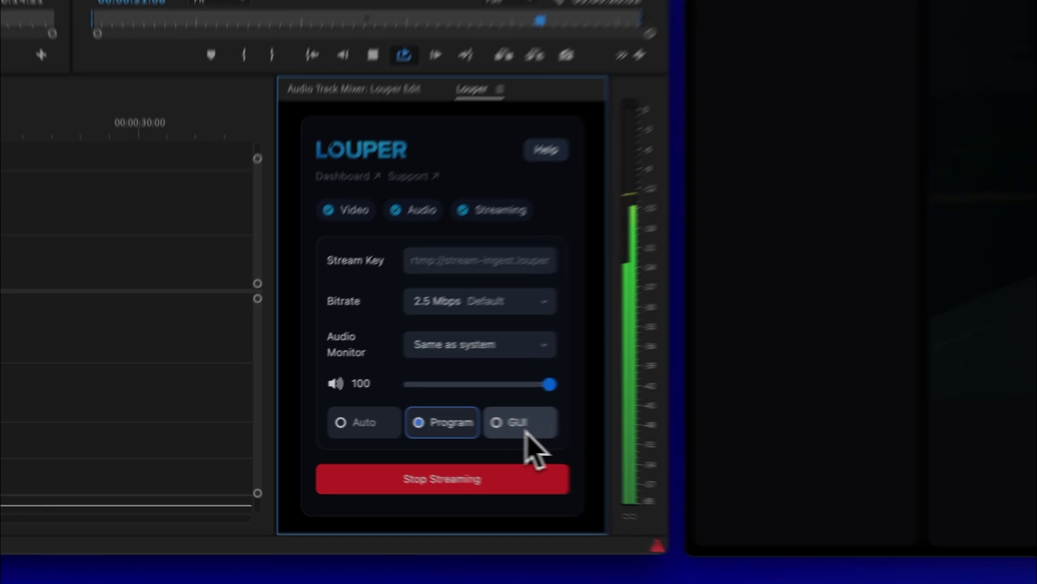
click(313, 419)
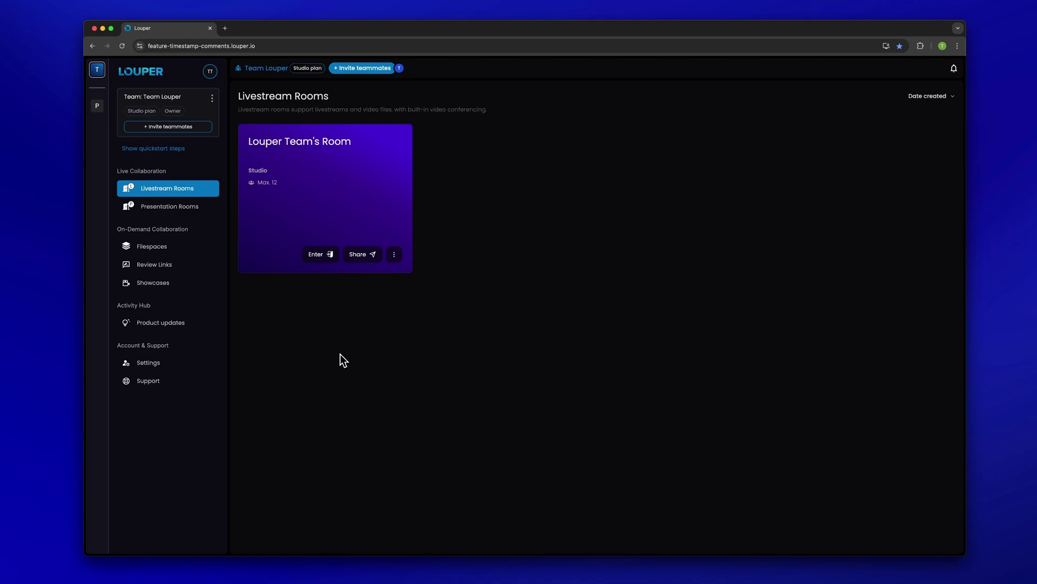
- Email an invitation to Louper Team's Room with a 2pm join message, and copy the invitation link
click(360, 255)
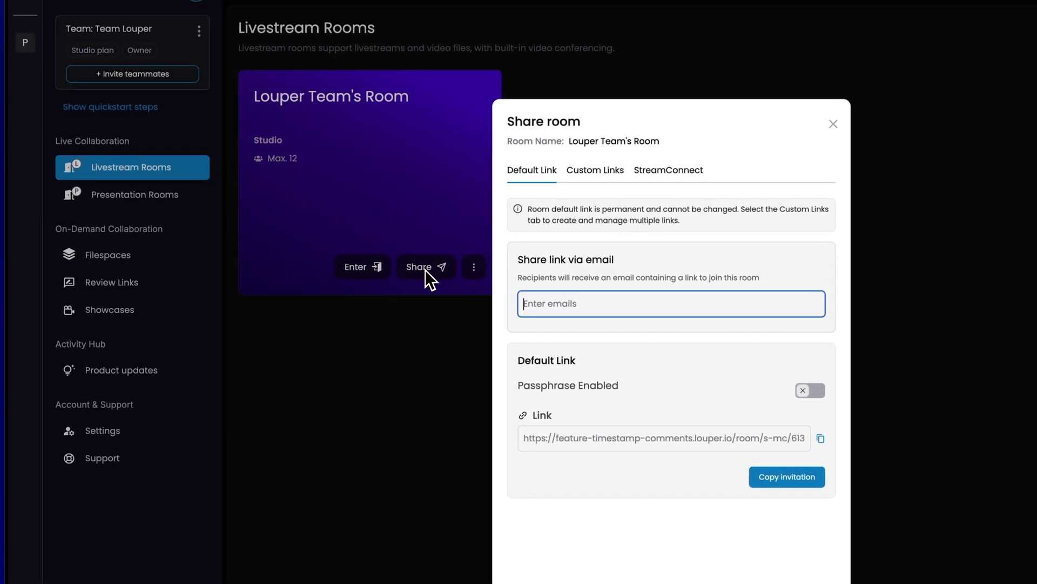
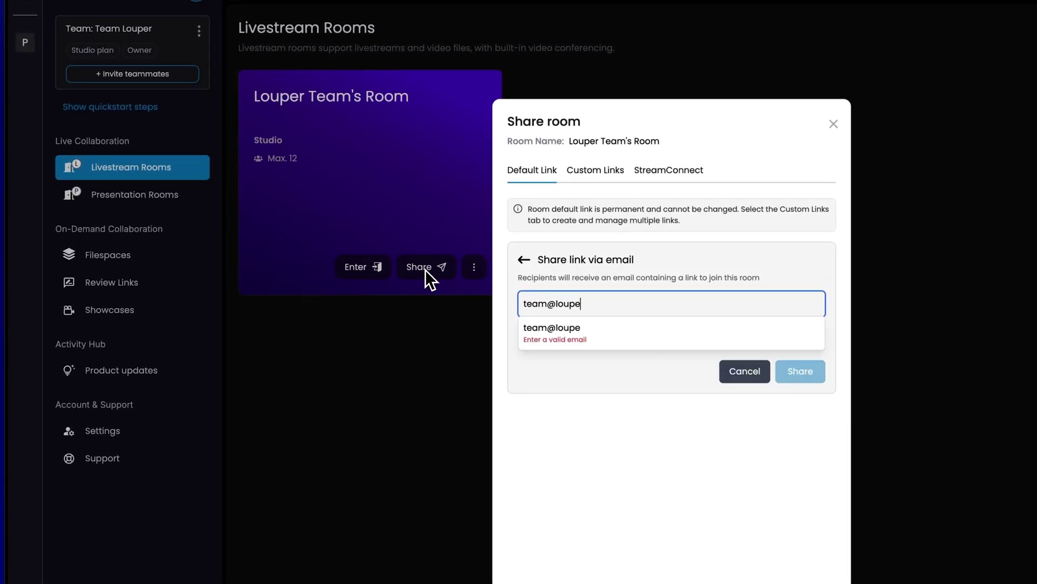
key(Return)
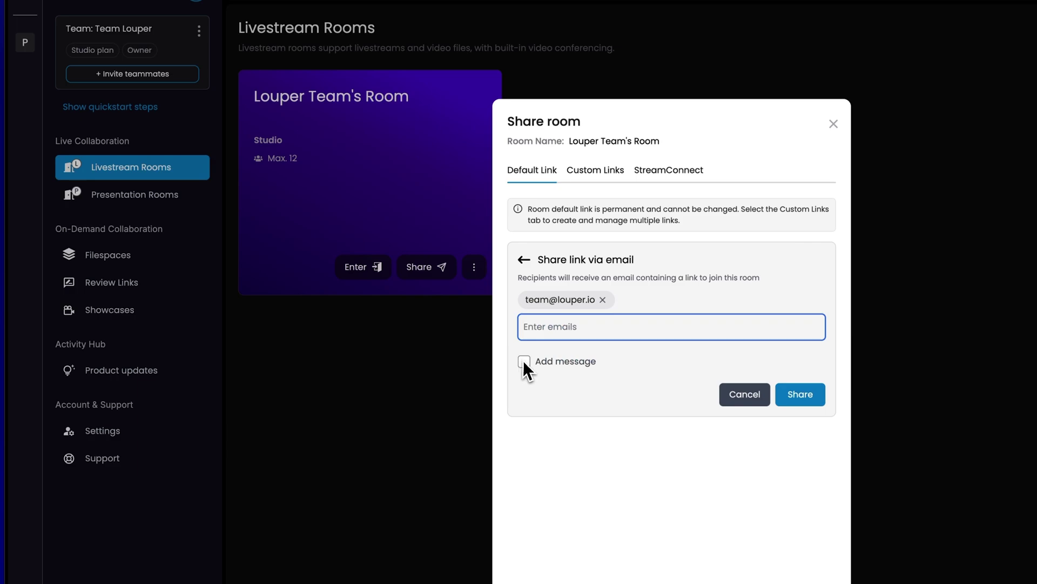
click(524, 361)
text(Please join me in my Louper room at 2pm!)
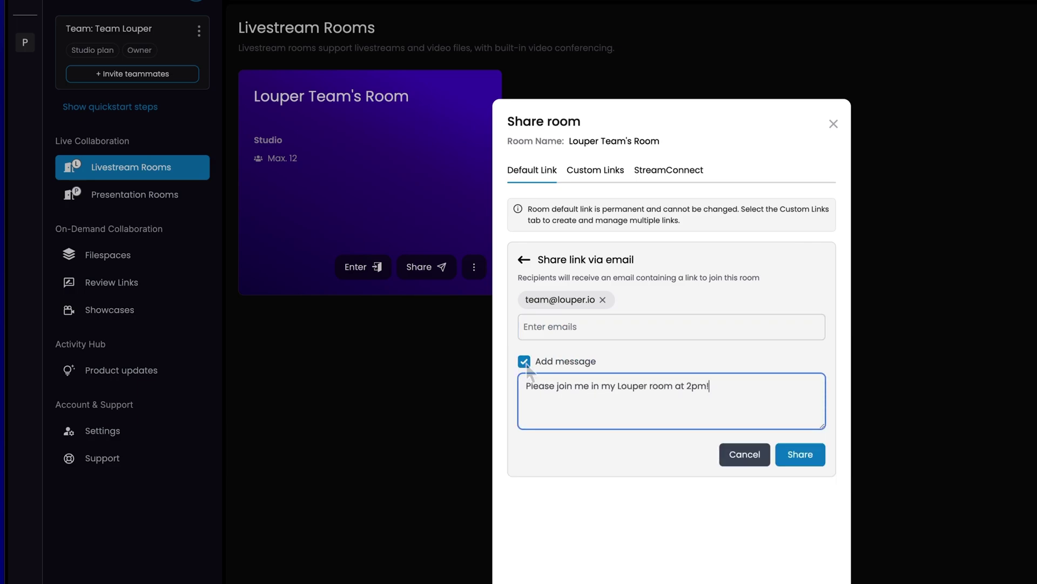
click(810, 459)
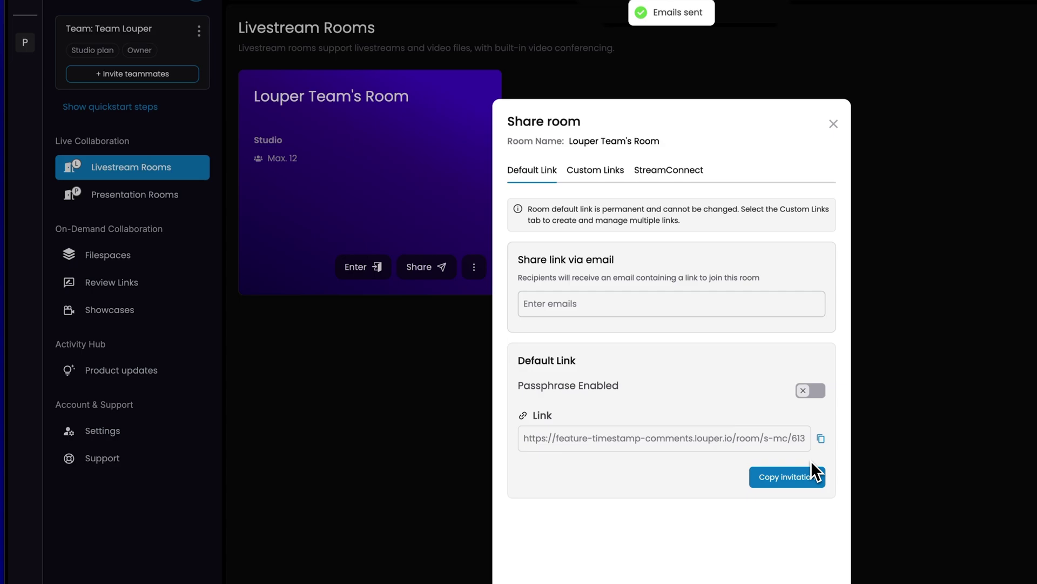
click(805, 479)
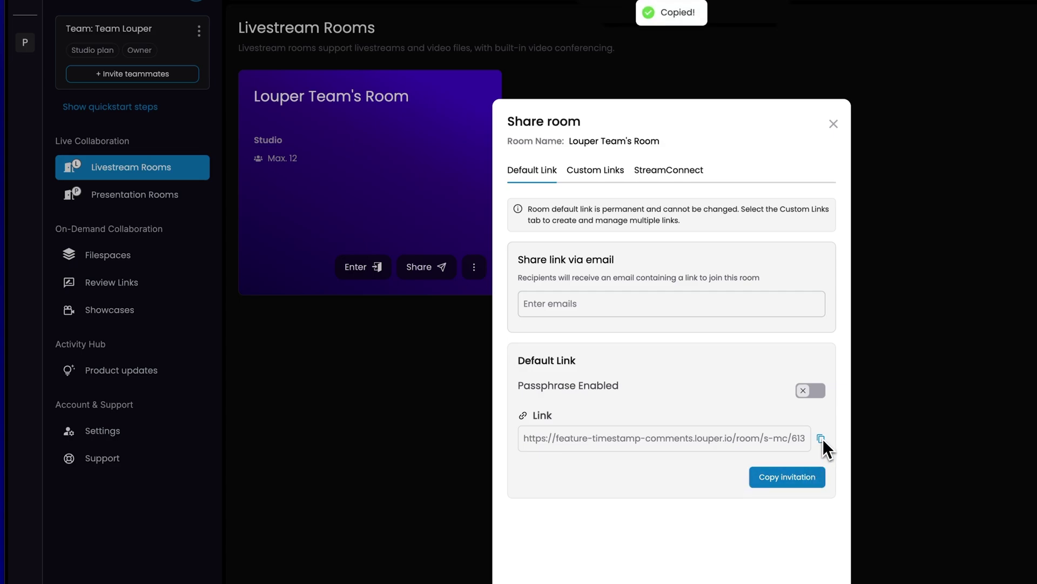
click(834, 125)
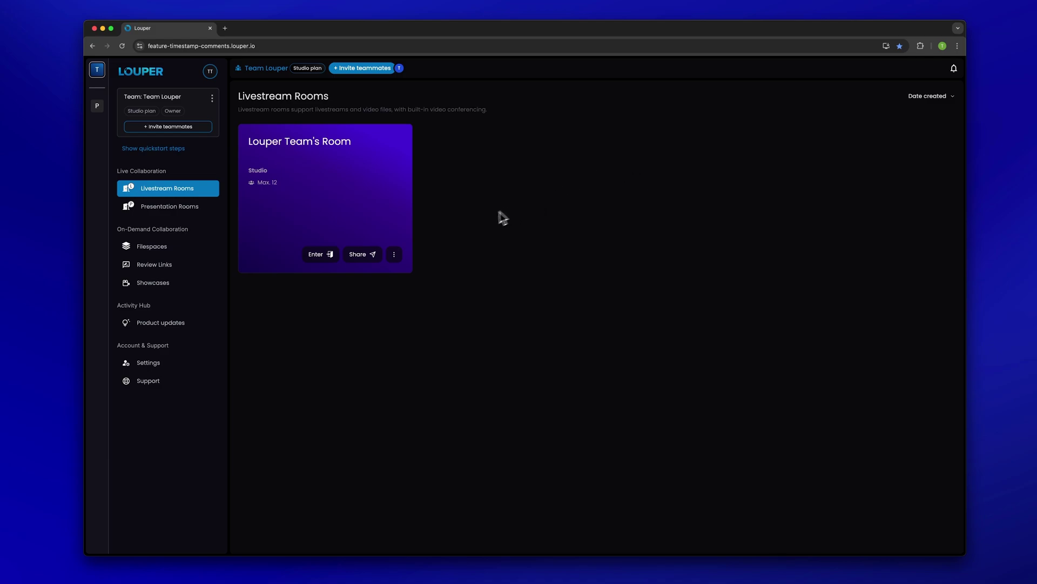
- Join Louper Team's Room as a guest in a private window with camera and microphone allowed
click(322, 257)
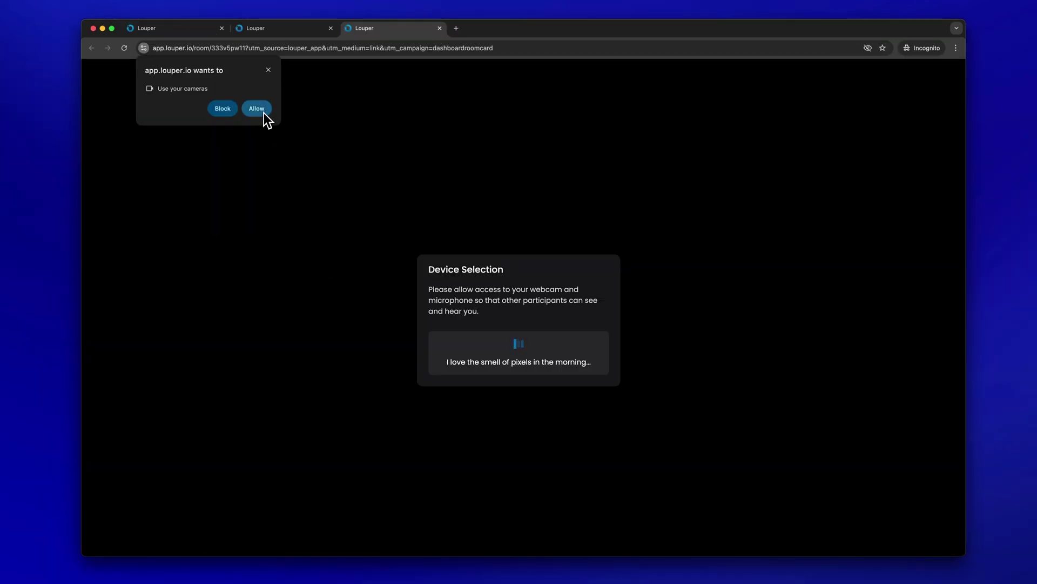
click(263, 113)
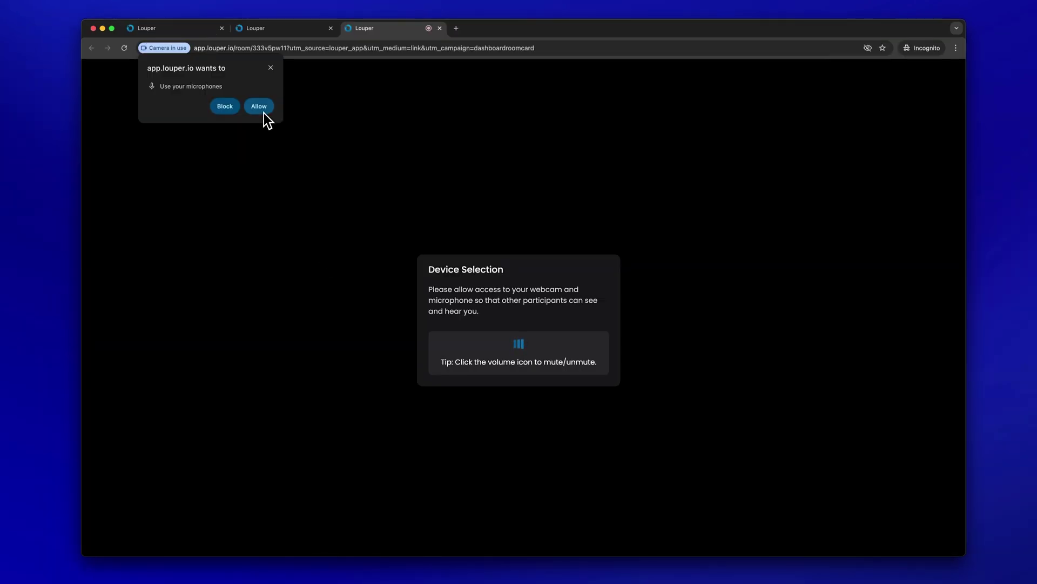
click(265, 114)
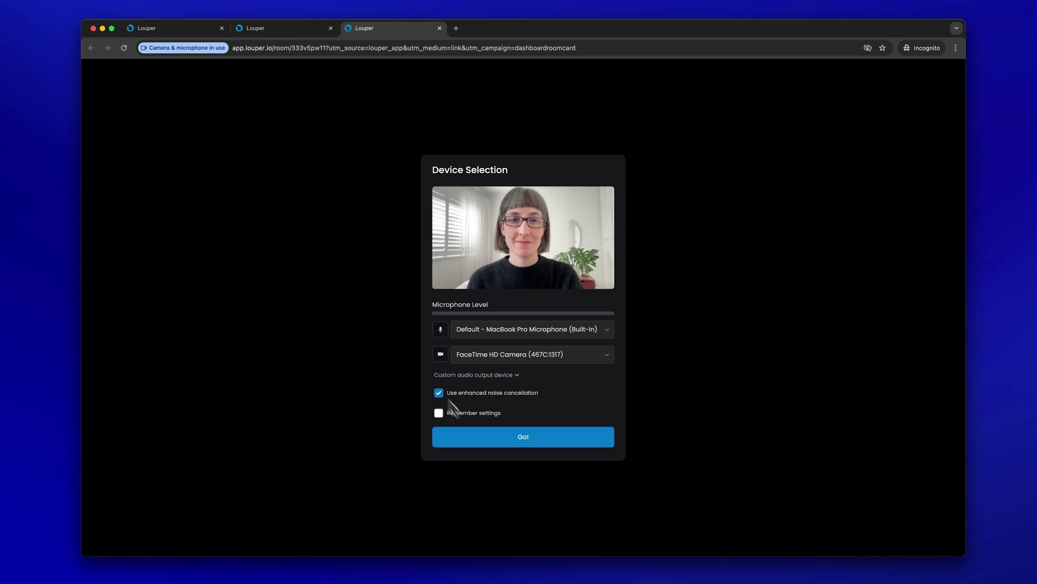
click(492, 446)
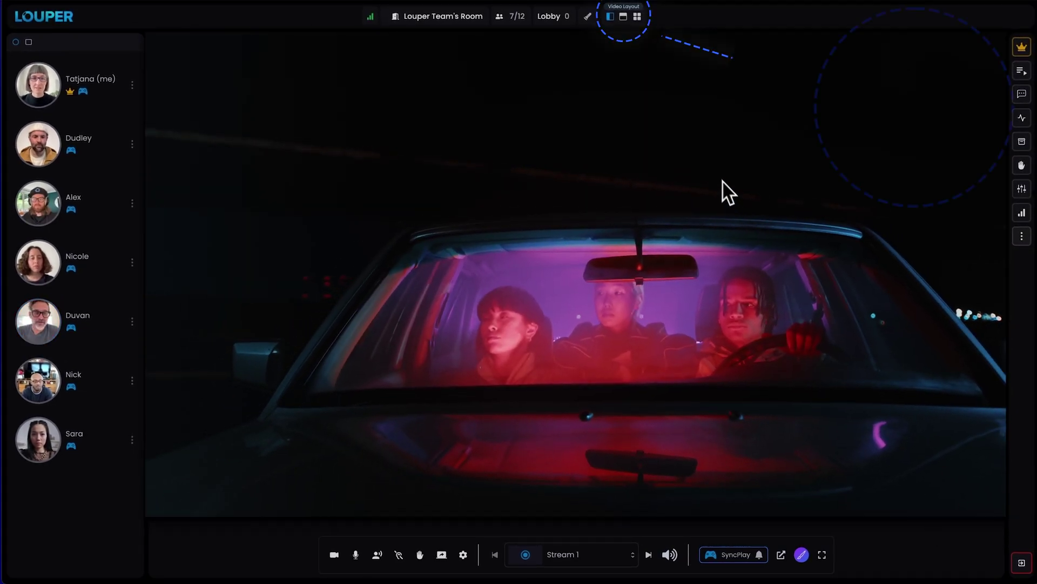
click(623, 16)
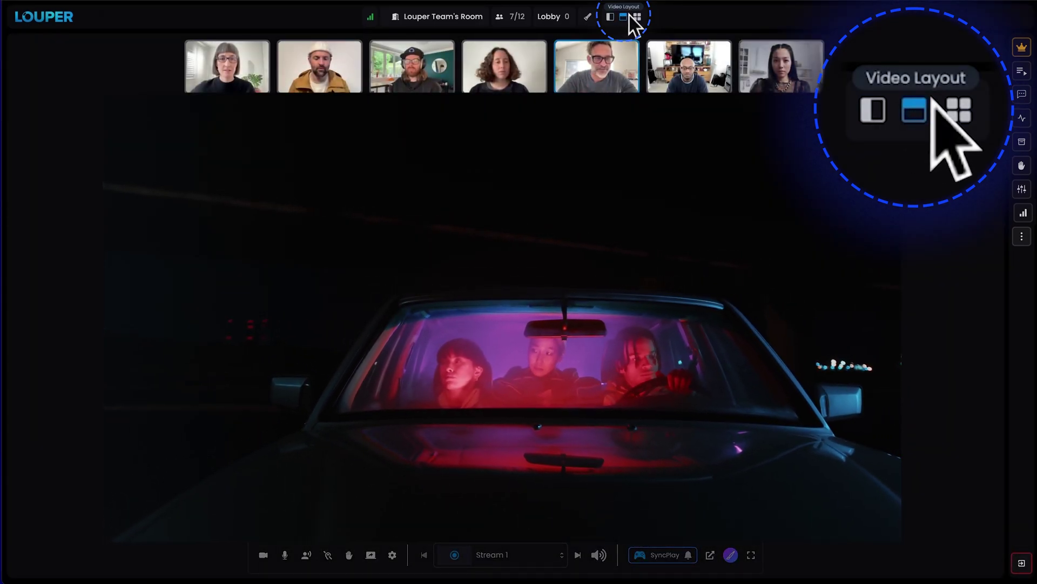
click(637, 16)
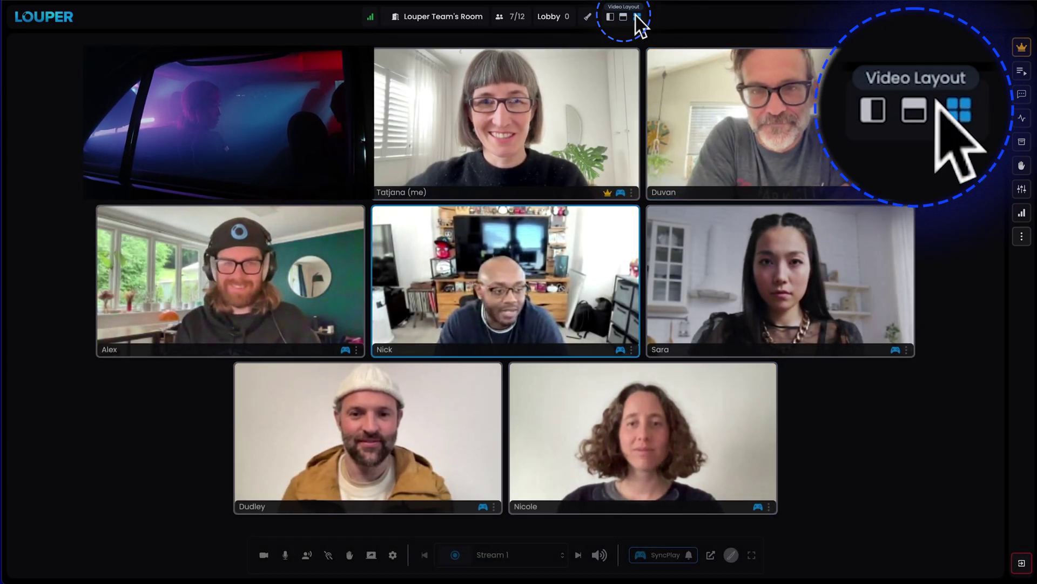
click(610, 16)
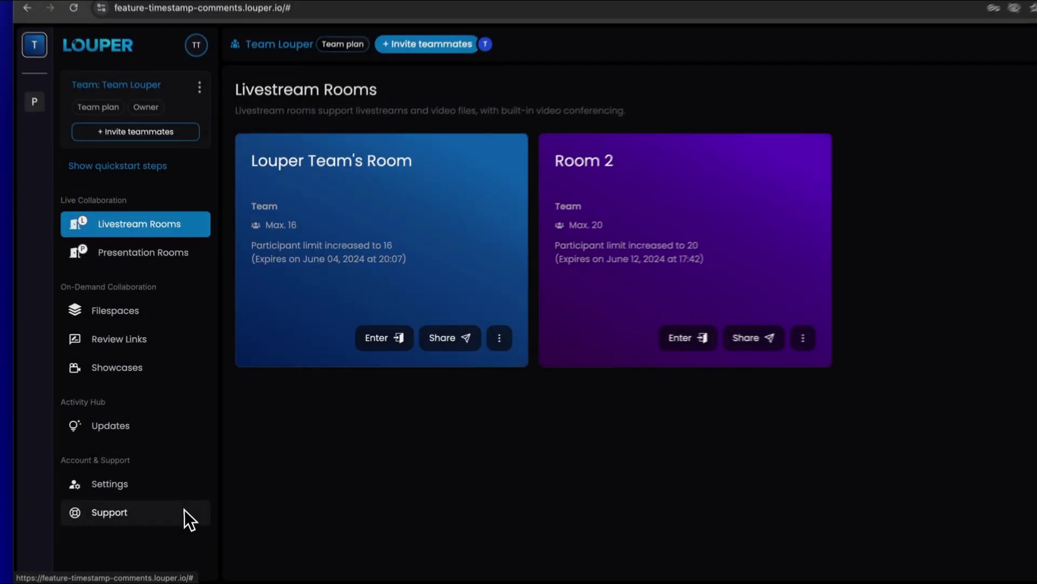
- Open Louper Setup Guides & Support from the dashboard's Support page and browse down to guides like Working With Teams
click(184, 511)
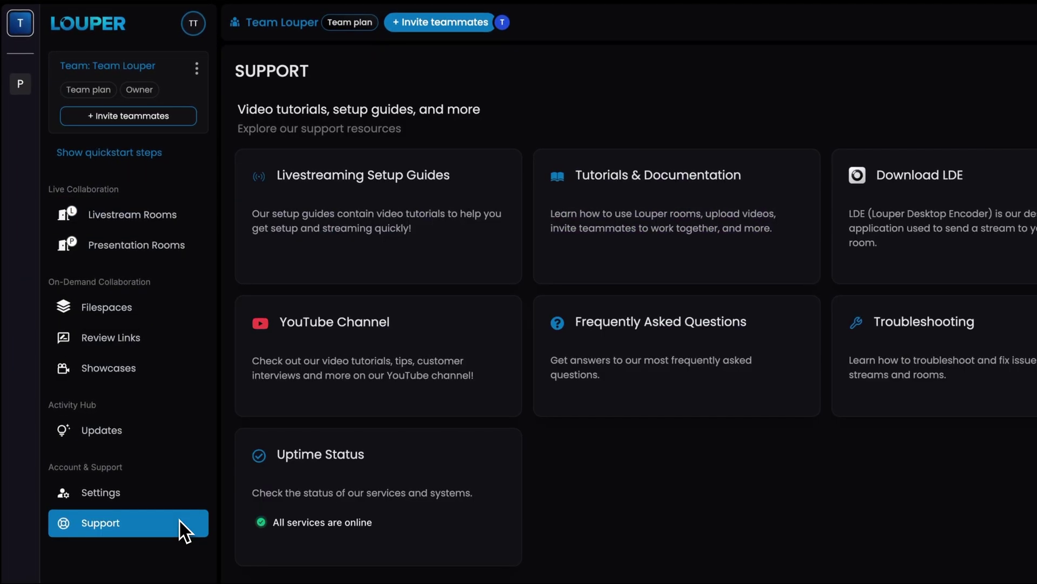
click(582, 270)
scroll(630, 324, down, 2)
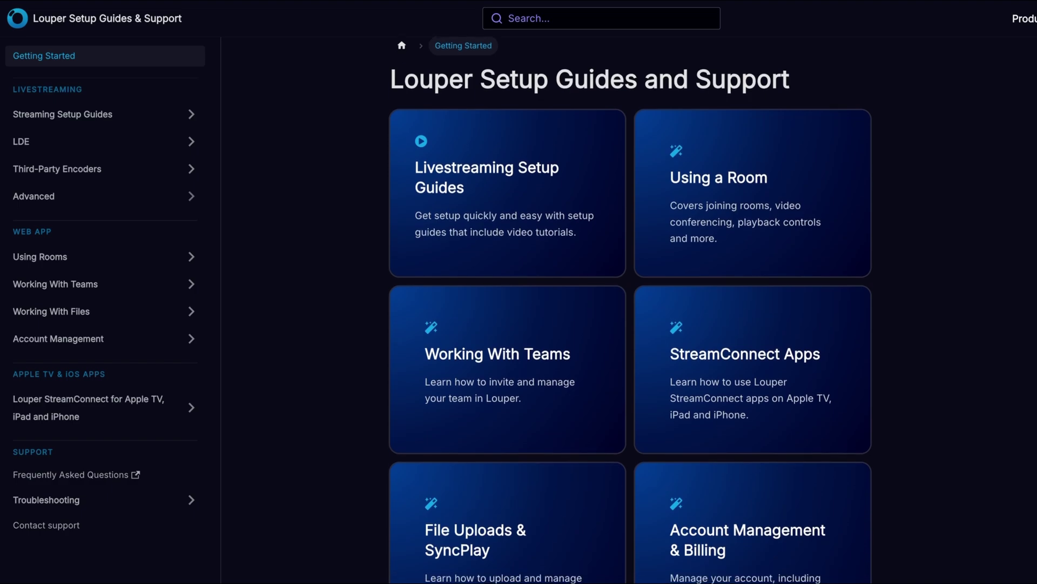
scroll(630, 324, down, 2)
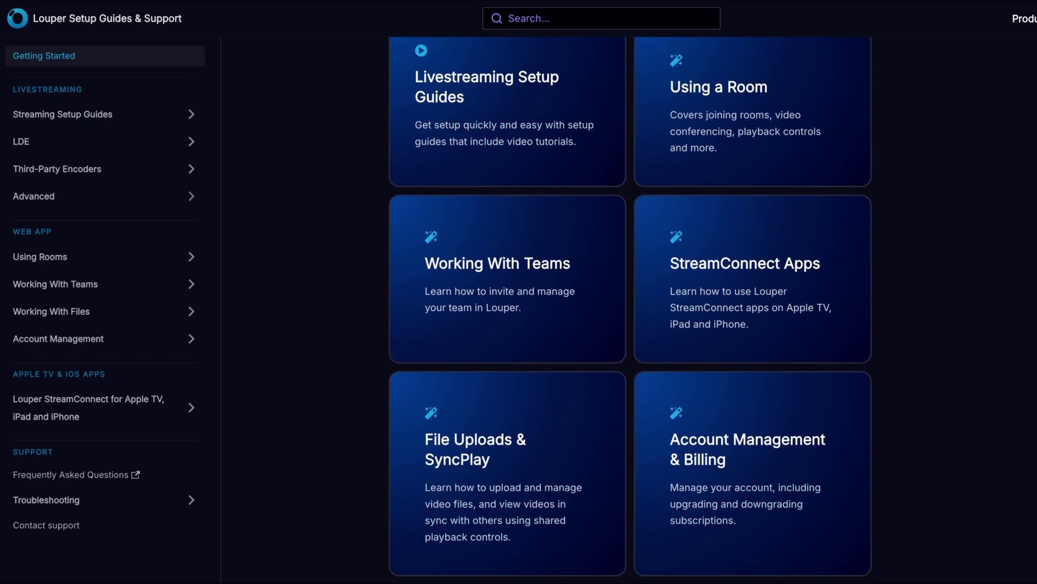
scroll(630, 324, down, 2)
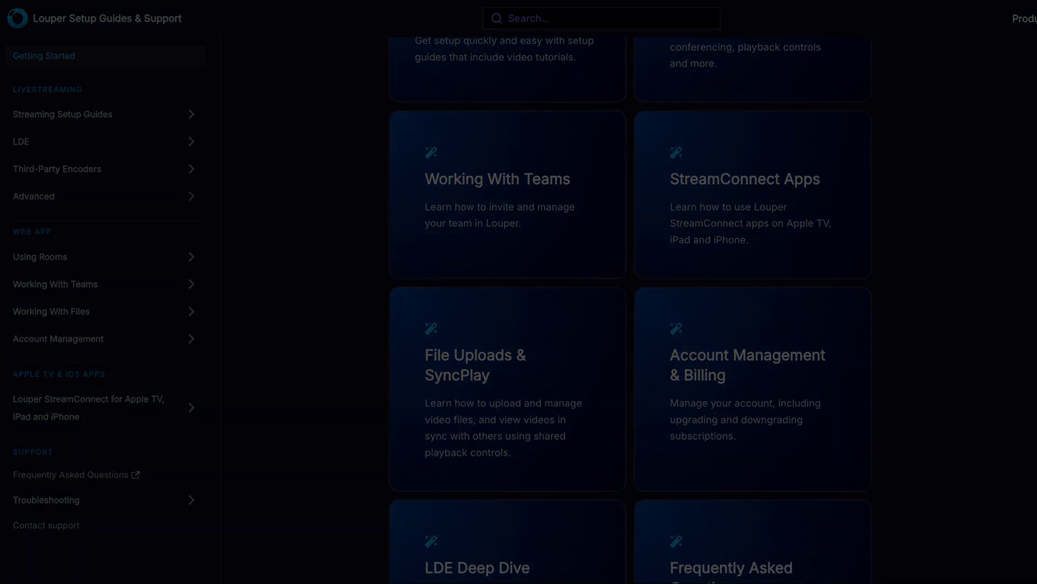